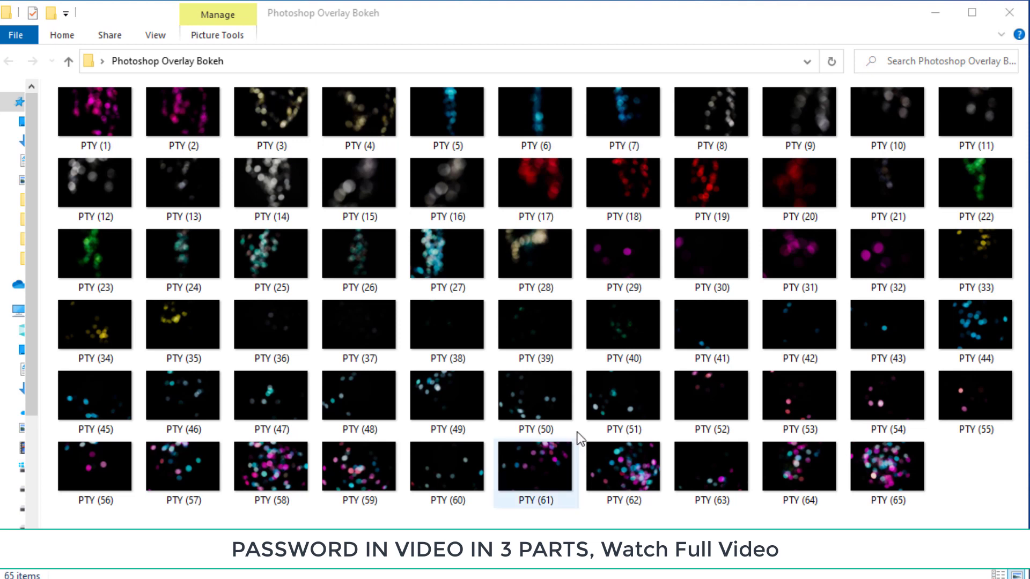
Step: In the Photoshop Overlay Bokeh folder, select the cyan bokeh image PTY (44)
click(112, 110)
click(230, 123)
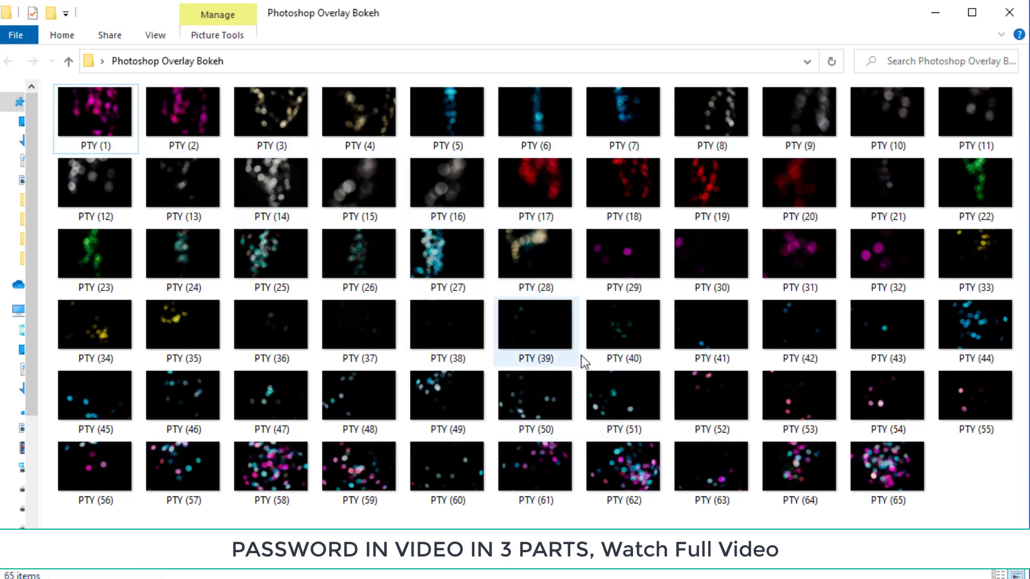
click(366, 461)
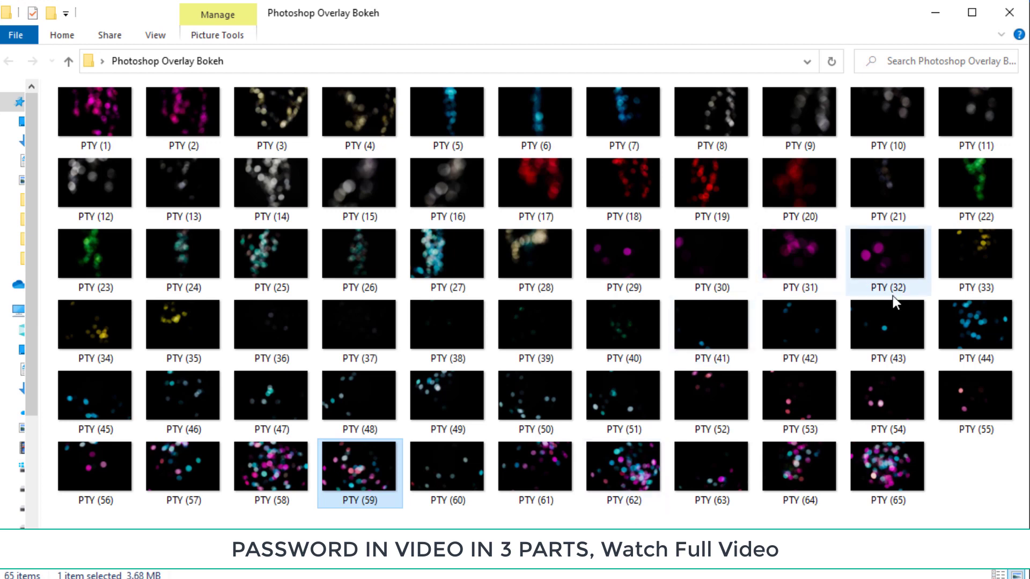
click(985, 331)
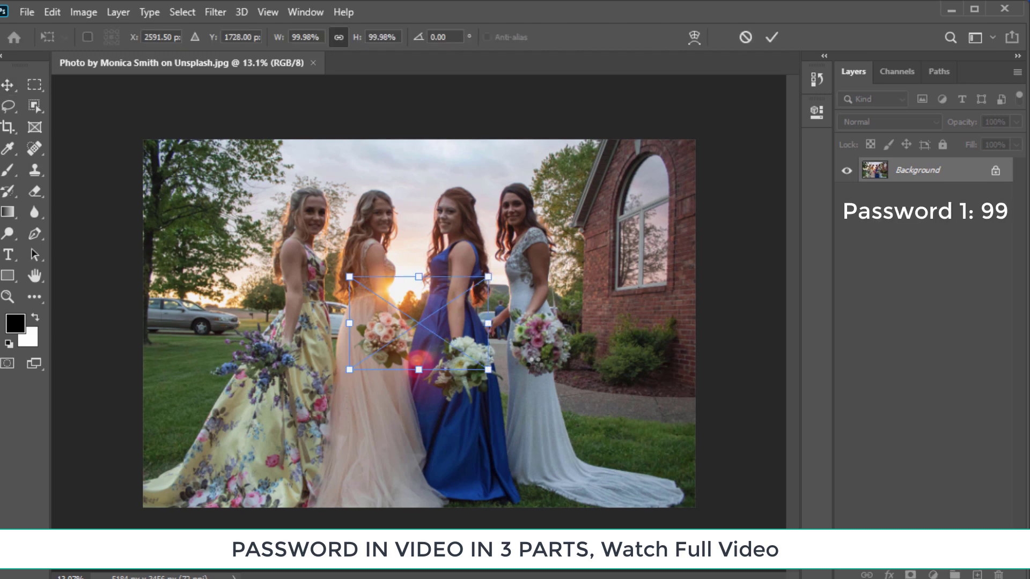
Step: Cancel and discard the placed PTY (44) bokeh layer
key(Return)
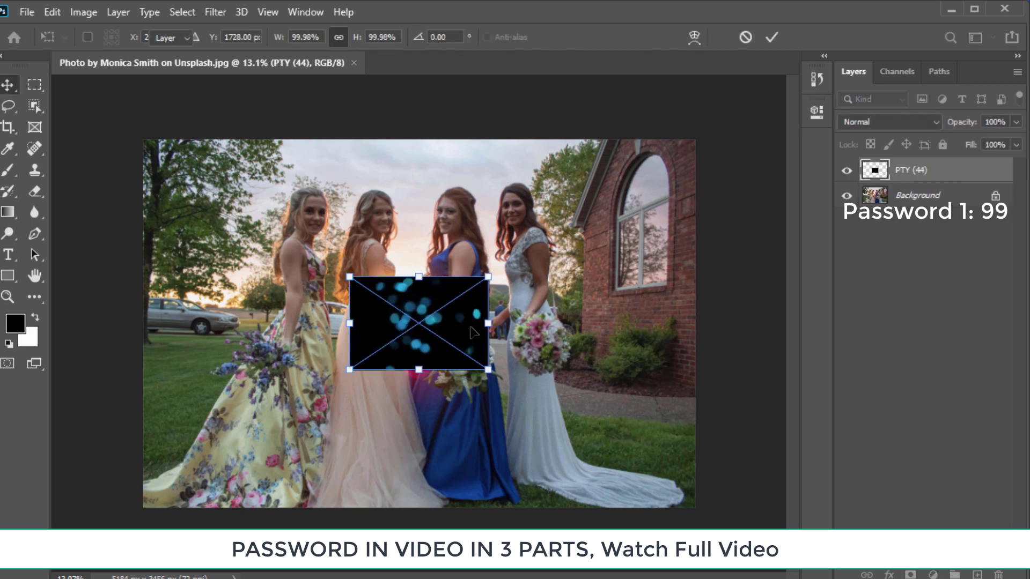
key(Delete)
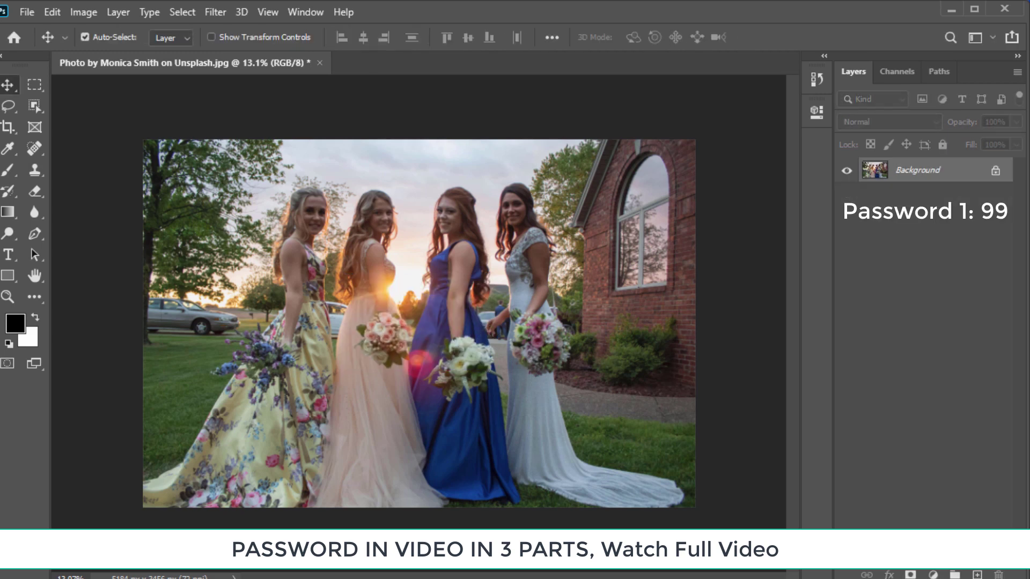
click(951, 10)
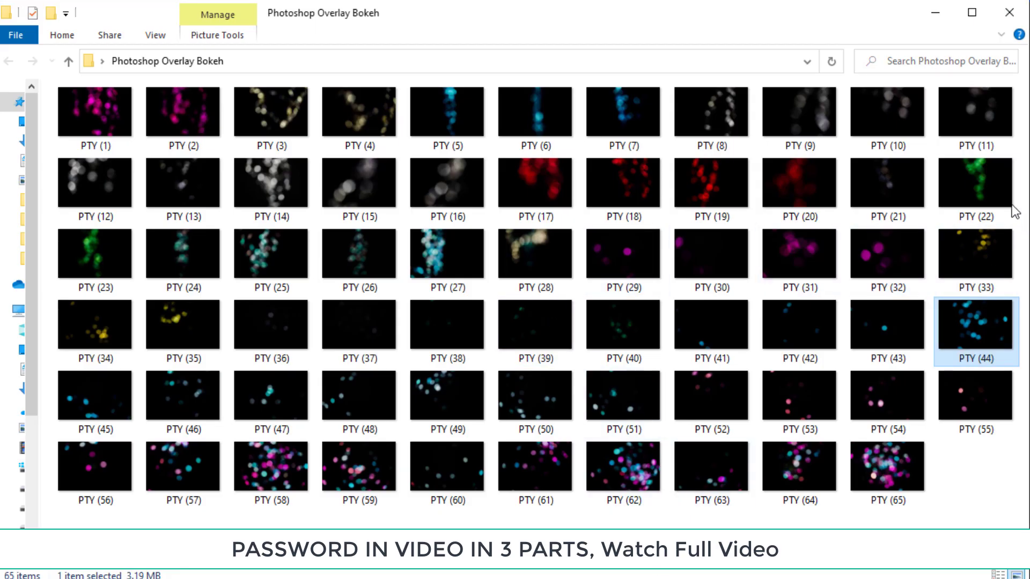
Step: Open the green bokeh PTY (22) and copy it onto the group photo as a Screen layer
mouse_move(990, 188)
mouse_down()
mouse_move(748, 433)
mouse_move(748, 558)
mouse_move(577, 74)
mouse_up()
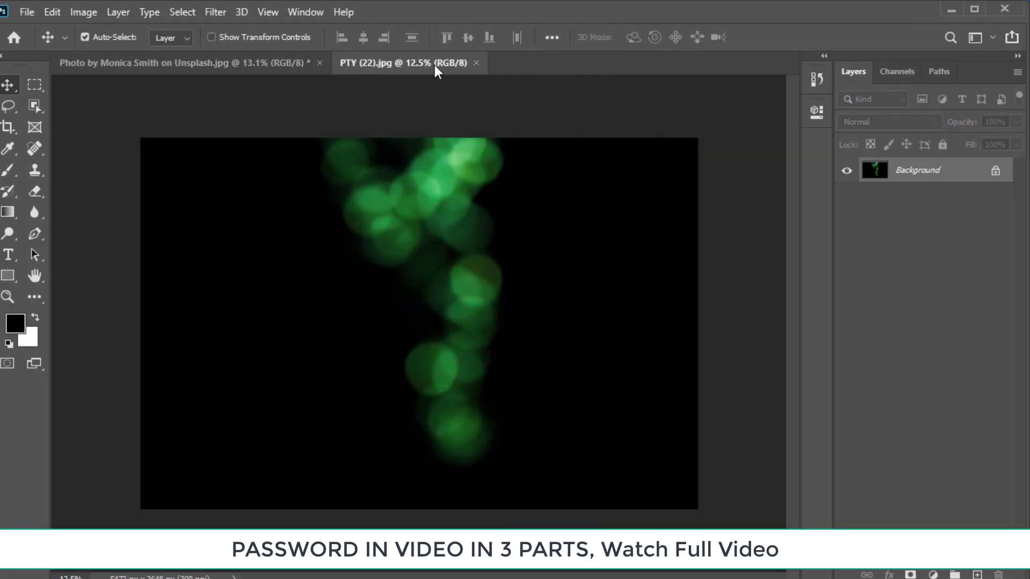
mouse_move(459, 234)
mouse_down()
mouse_move(233, 75)
mouse_move(402, 287)
mouse_move(455, 296)
mouse_move(453, 315)
mouse_up()
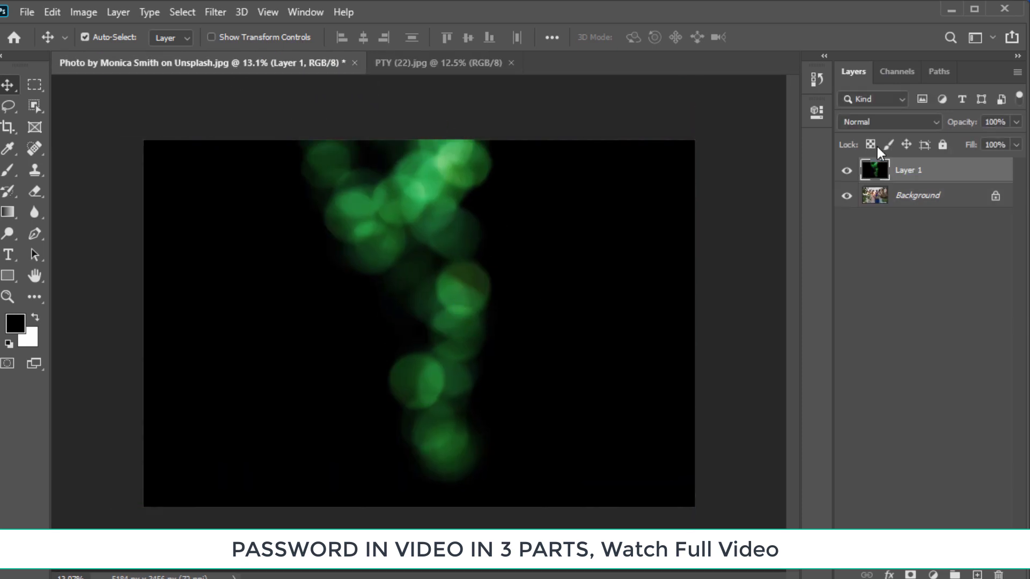
click(873, 121)
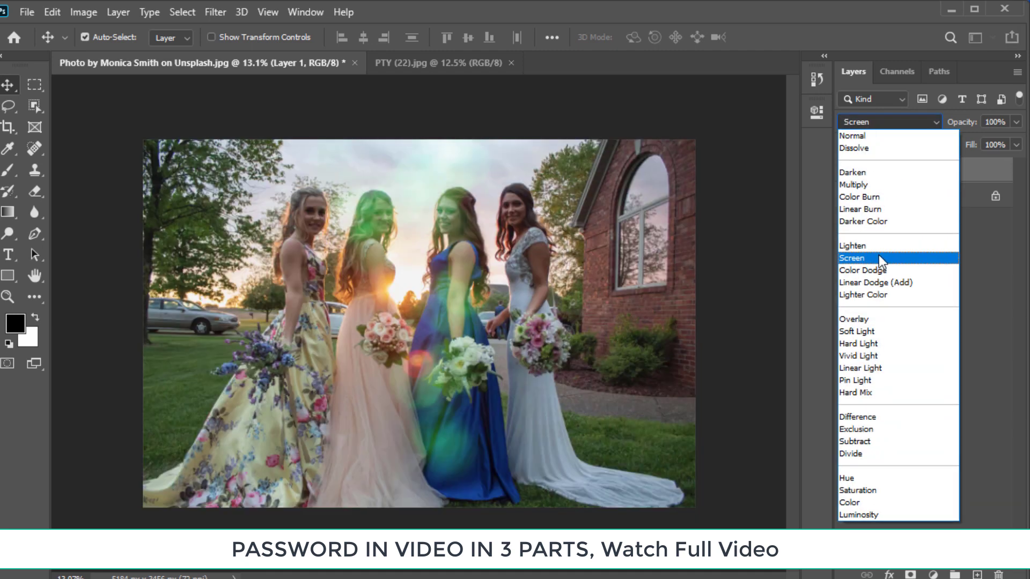
click(879, 258)
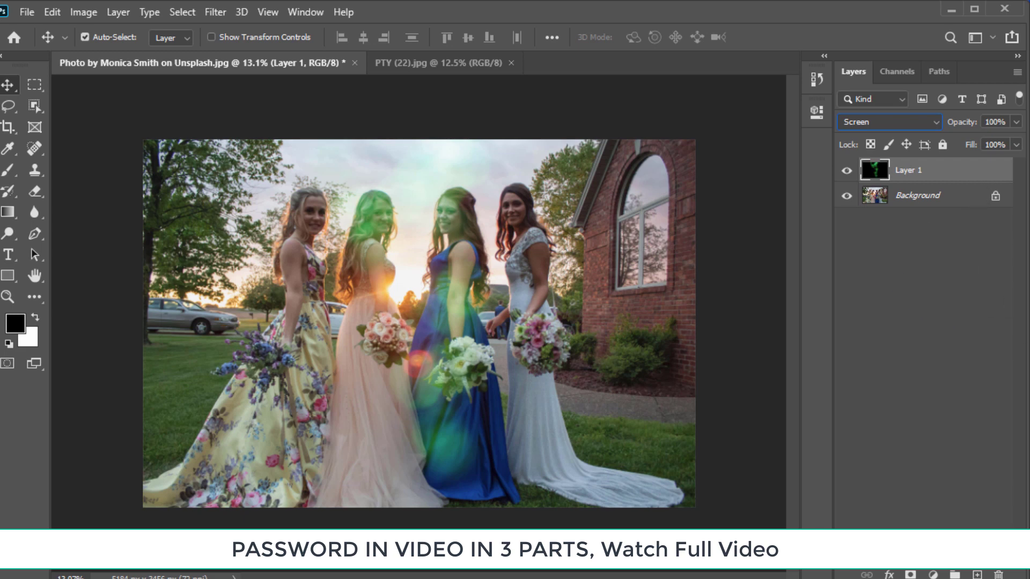
Step: Delete the green bokeh Layer 1, turning off the delete confirmation prompt
click(999, 574)
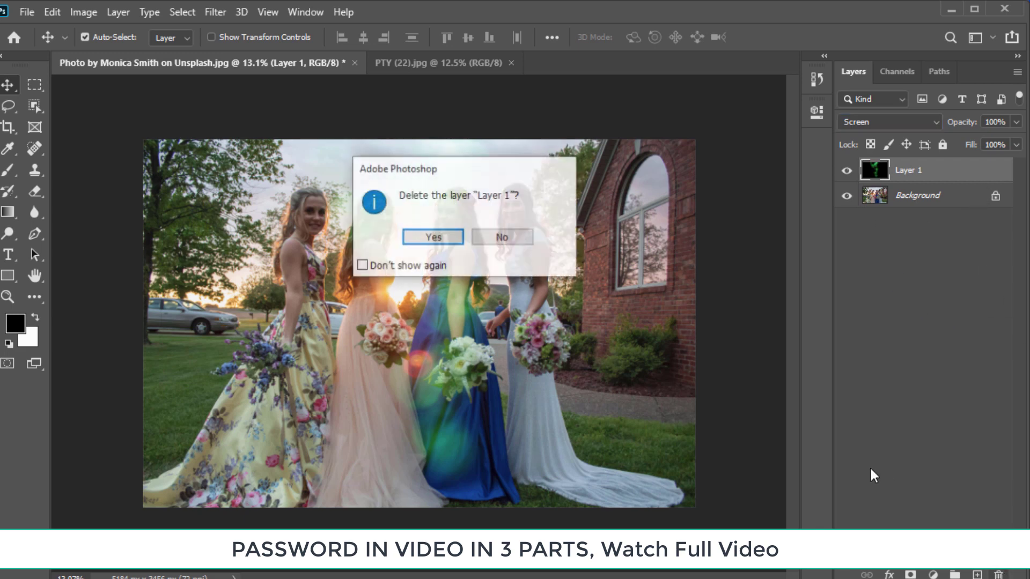
click(408, 266)
click(447, 241)
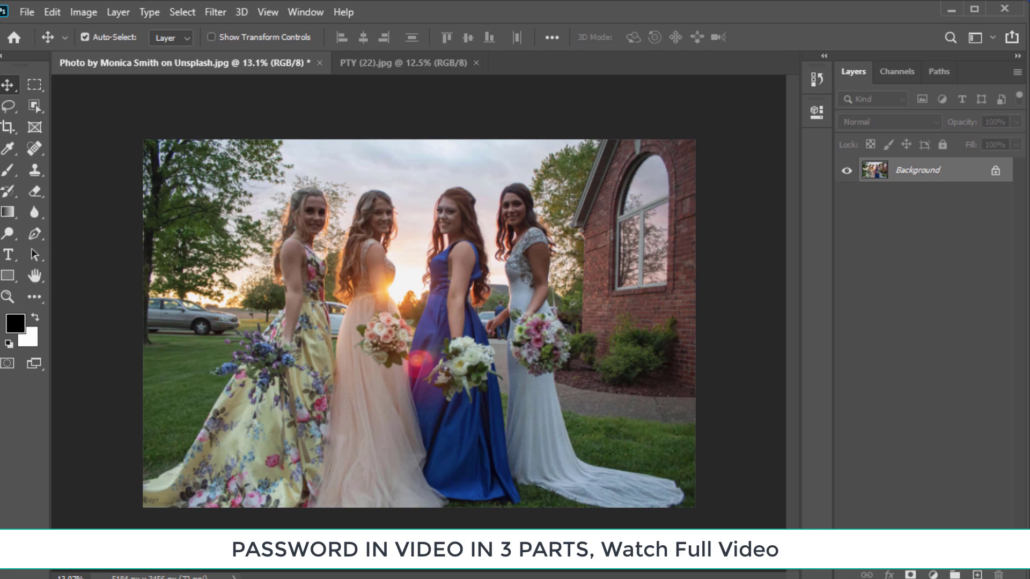
click(951, 10)
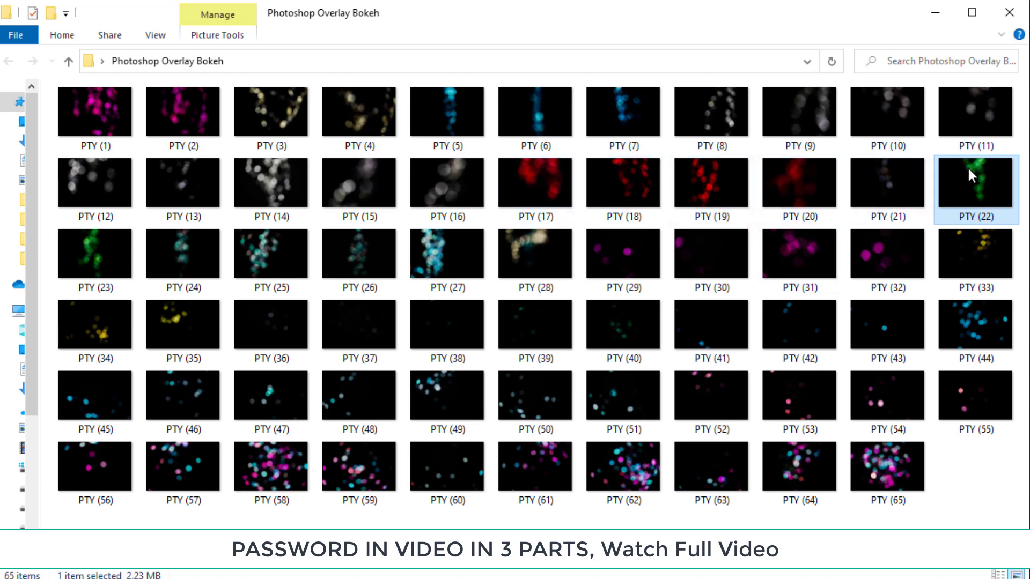
Step: Open the golden bokeh PTY (33) as its own document and close PTY (22).jpg
click(986, 243)
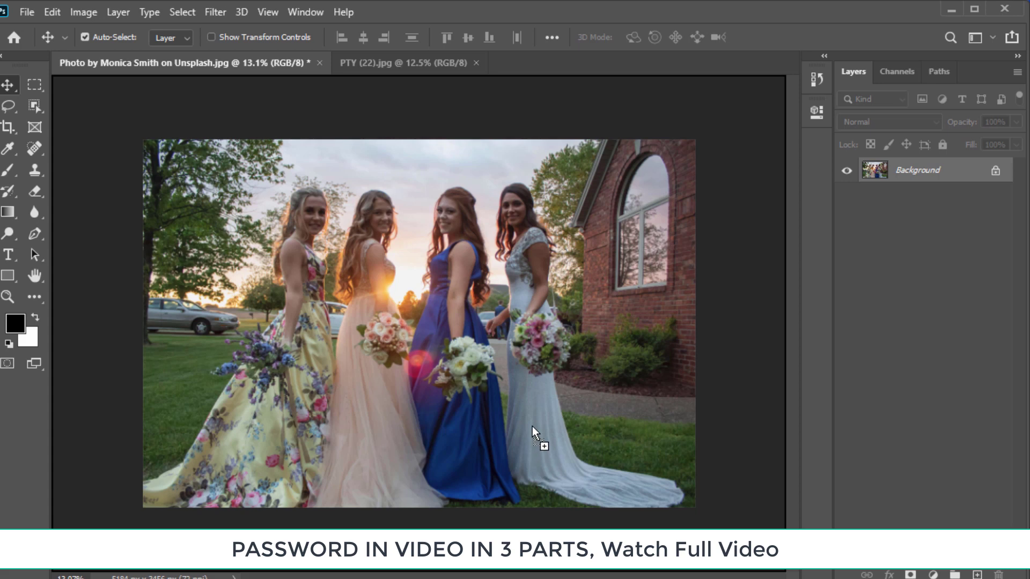
drag(524, 154, 525, 54)
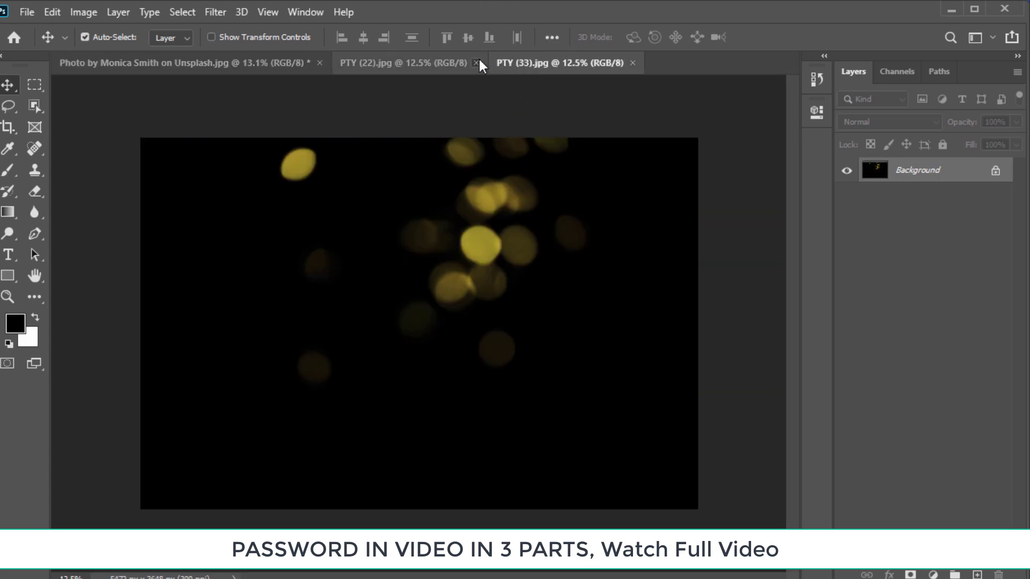
click(475, 63)
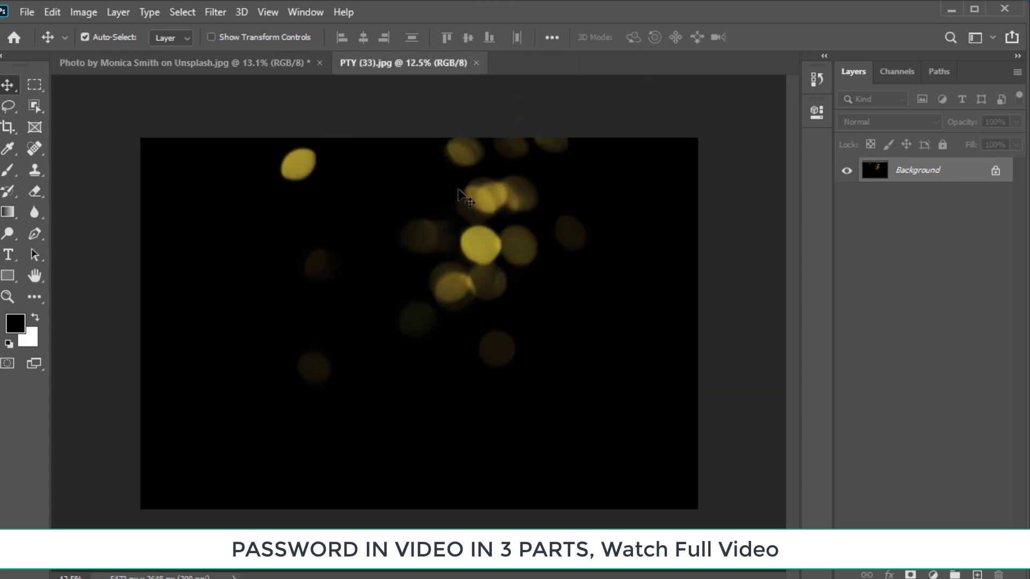
Step: Copy the golden bokeh onto the group photo in Screen mode and close PTY (33).jpg
mouse_move(387, 162)
mouse_down()
mouse_move(395, 248)
mouse_move(487, 324)
mouse_up()
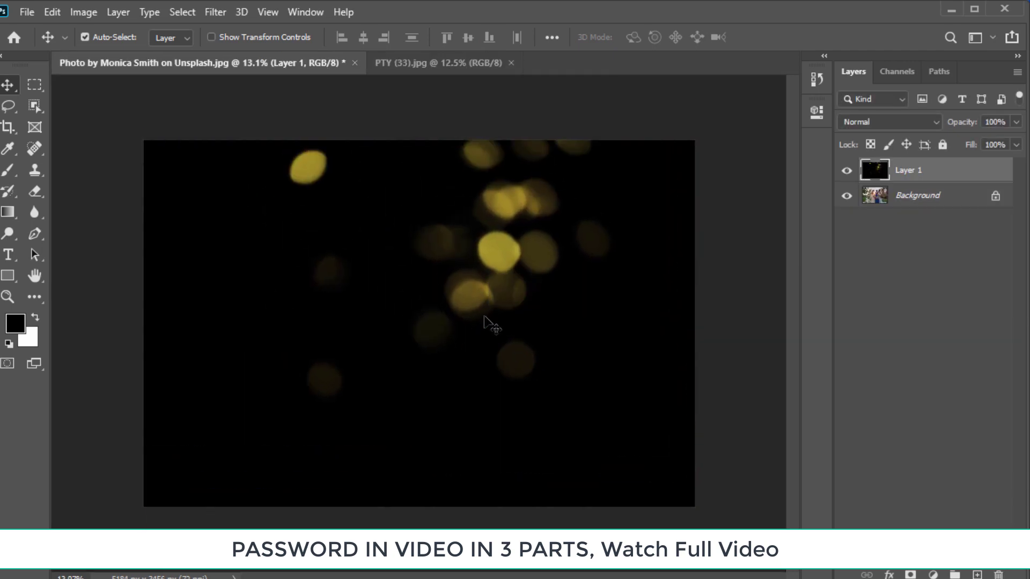
click(885, 122)
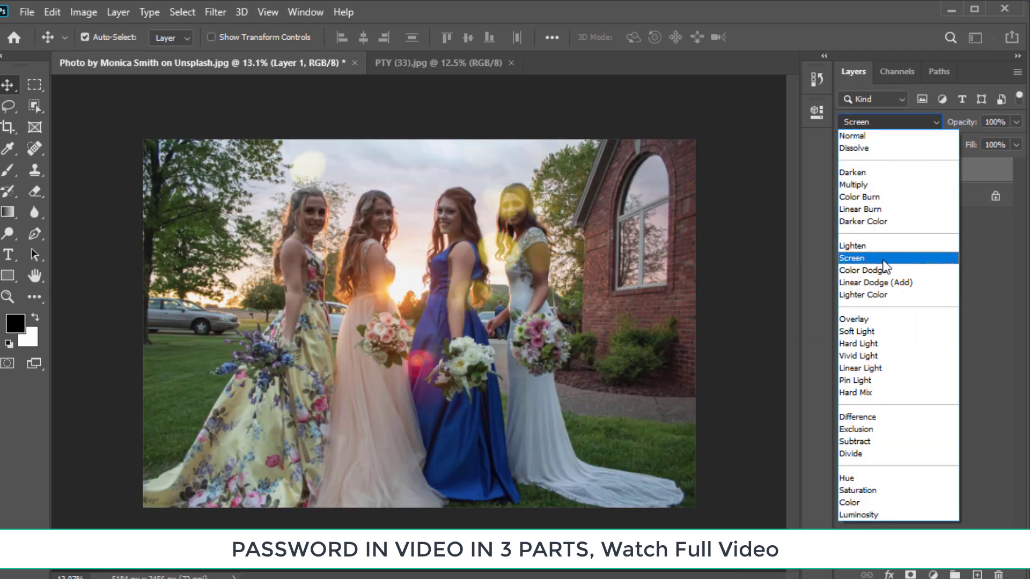
click(883, 261)
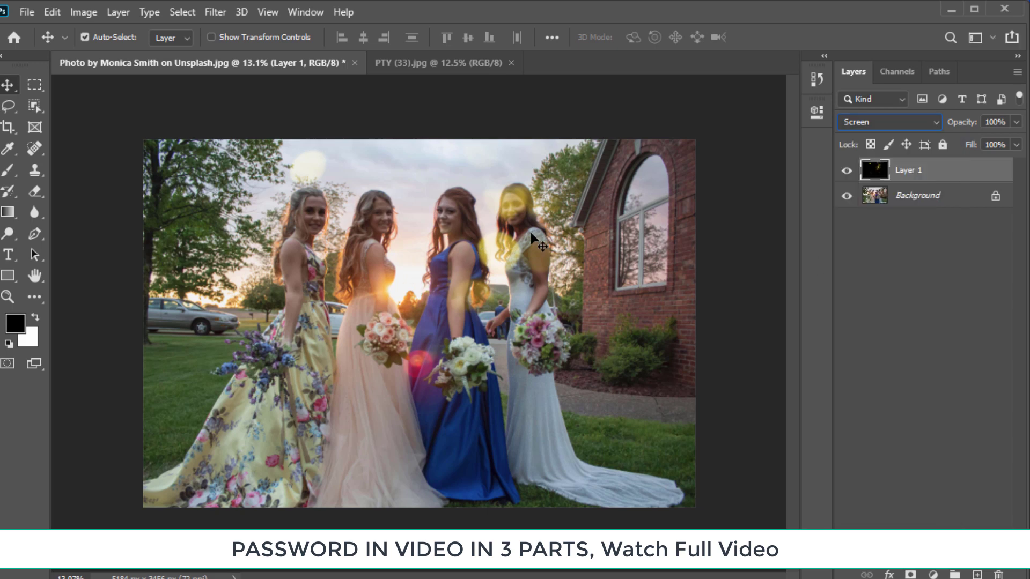
click(511, 63)
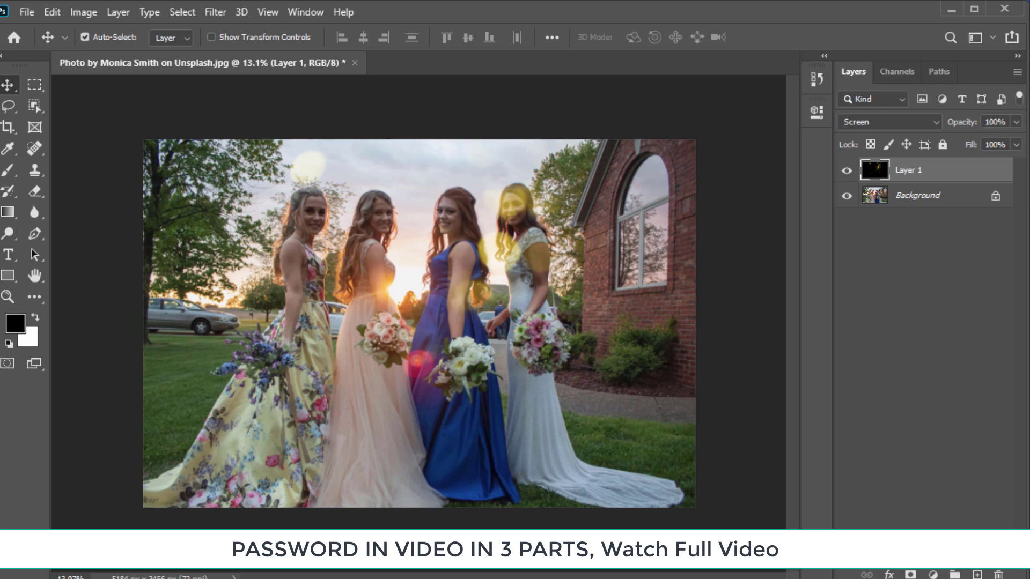
Step: Open the wedding couple photo and close the group photo without saving
drag(558, 386, 536, 57)
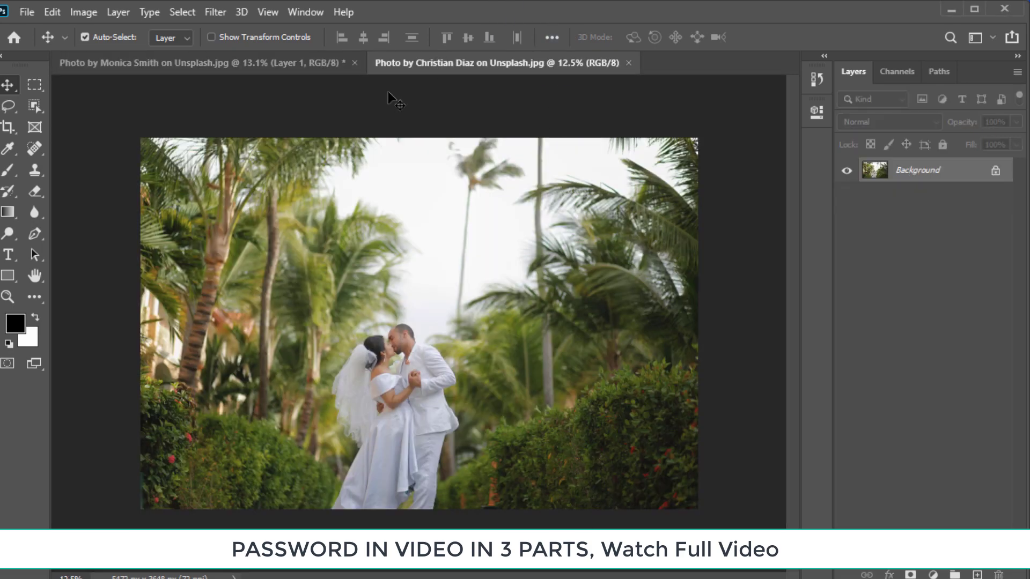
click(355, 63)
click(485, 238)
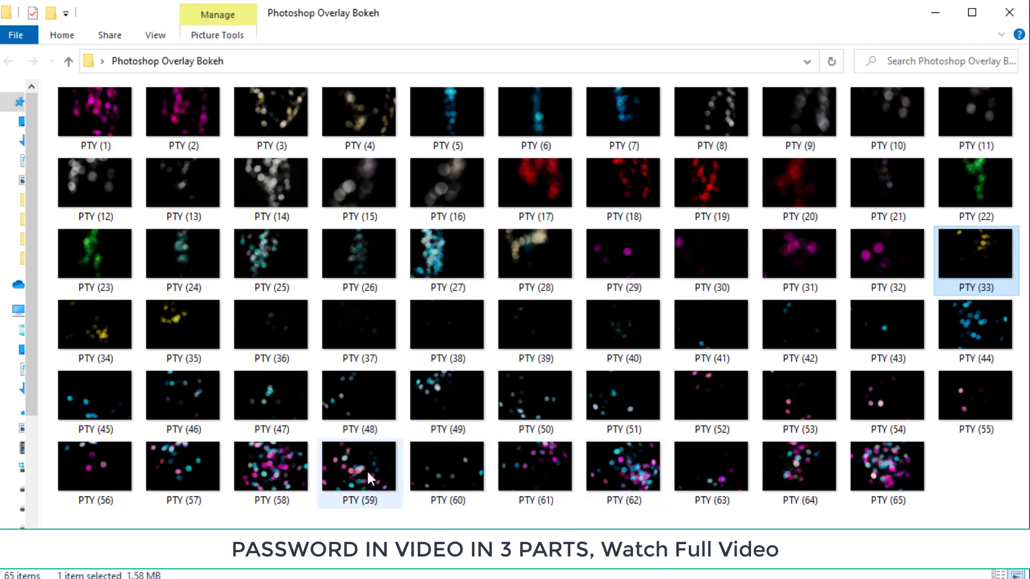
Step: Open the pink and cyan bokeh PTY (59) and copy it onto the wedding photo in Screen mode
mouse_move(365, 469)
mouse_down()
mouse_move(481, 573)
mouse_move(510, 578)
mouse_move(564, 218)
mouse_up()
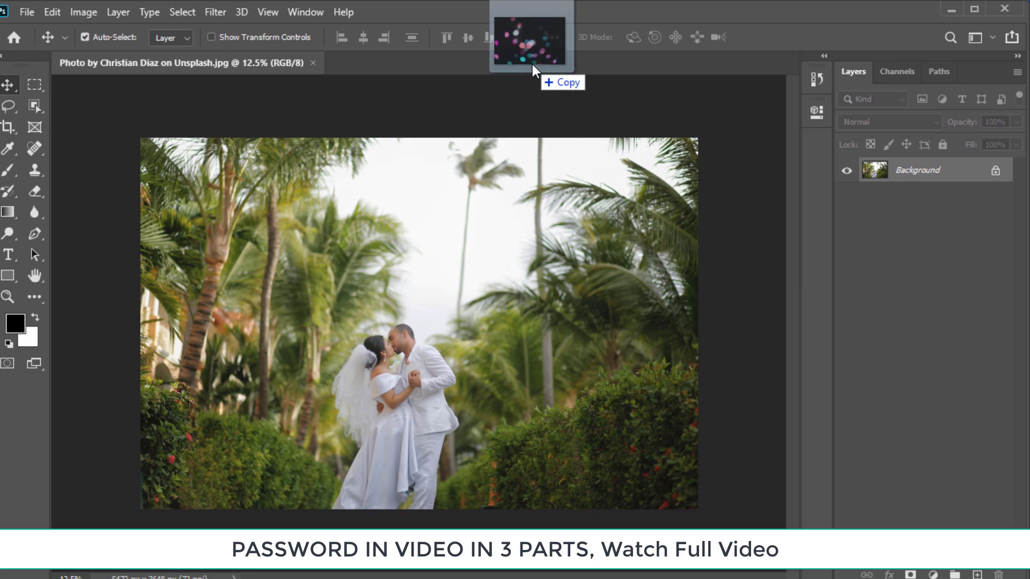
drag(545, 181, 533, 64)
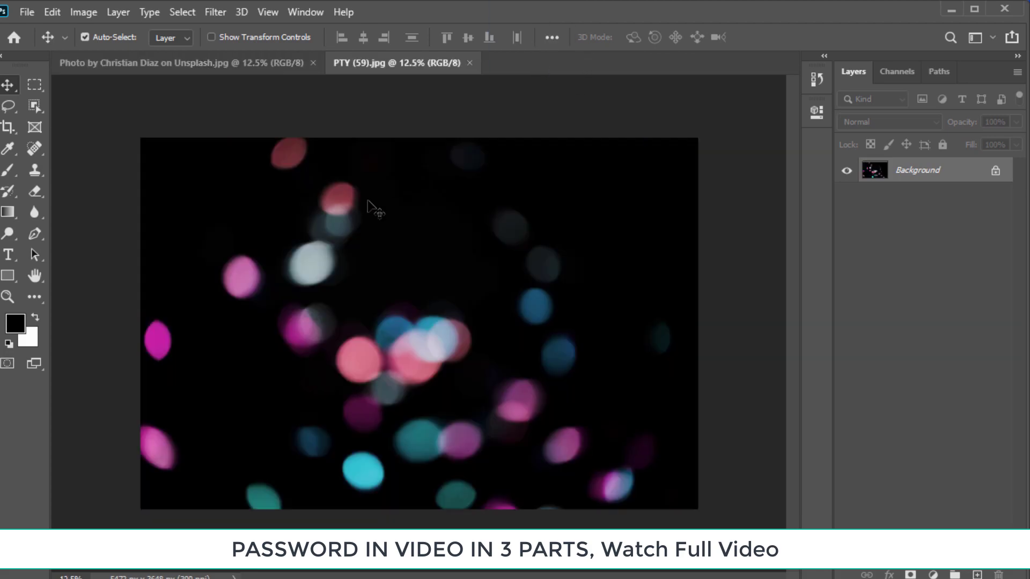
mouse_move(239, 60)
mouse_down()
mouse_move(443, 333)
mouse_move(432, 324)
mouse_up()
click(860, 123)
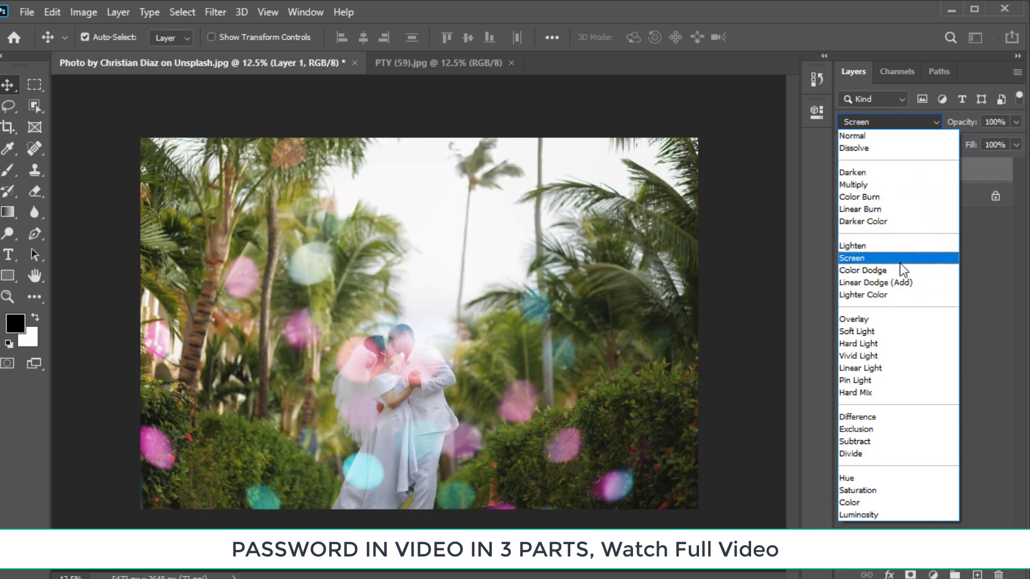
click(900, 261)
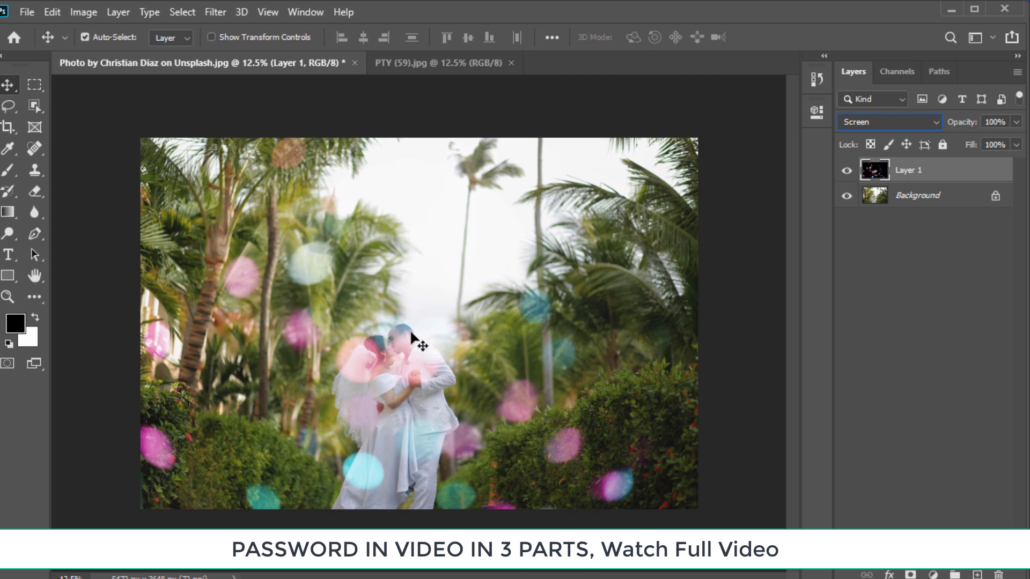
Step: Close the PTY (59).jpg document and delete the bokeh overlay layer
click(39, 193)
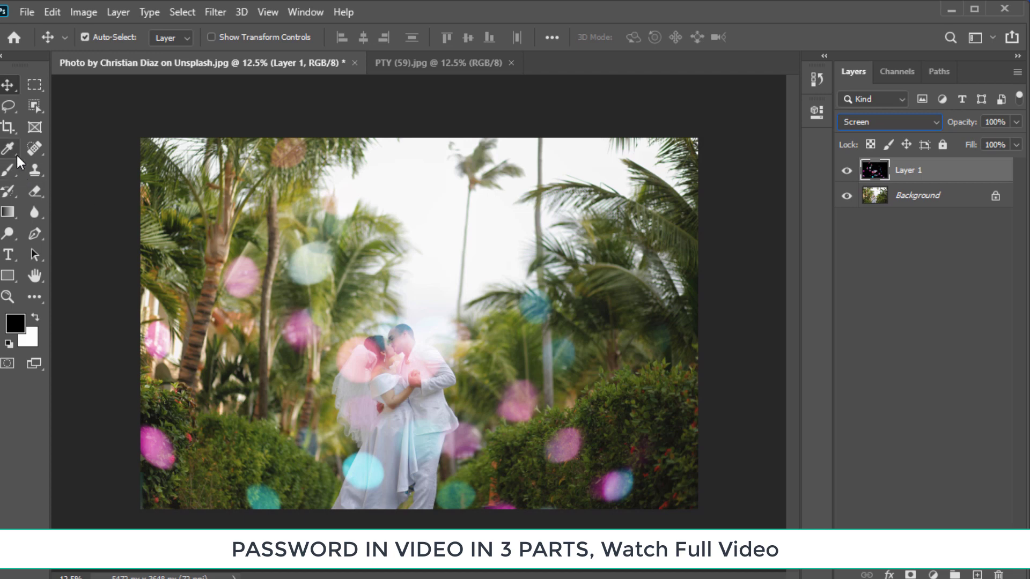
click(35, 212)
click(511, 63)
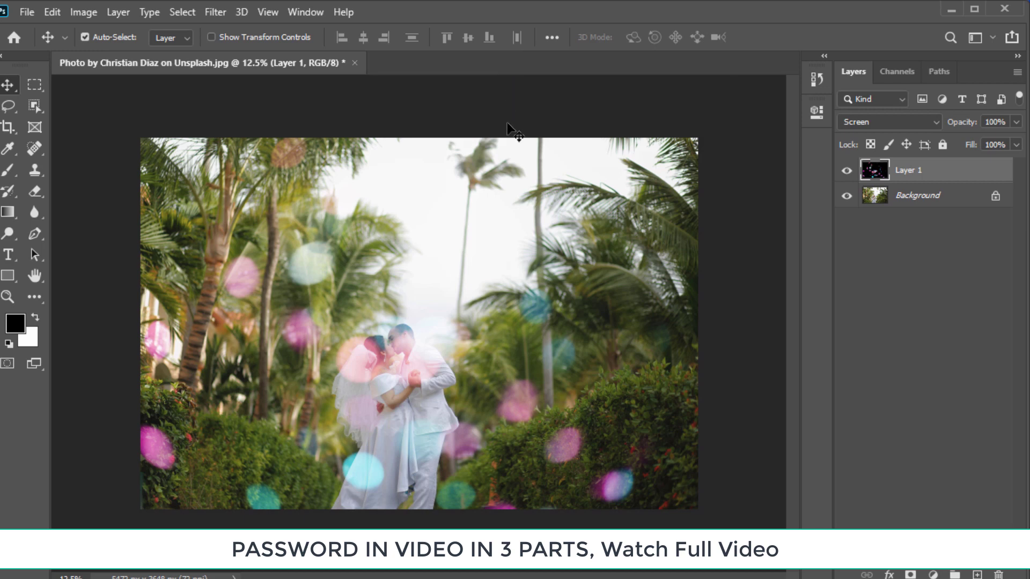
click(998, 574)
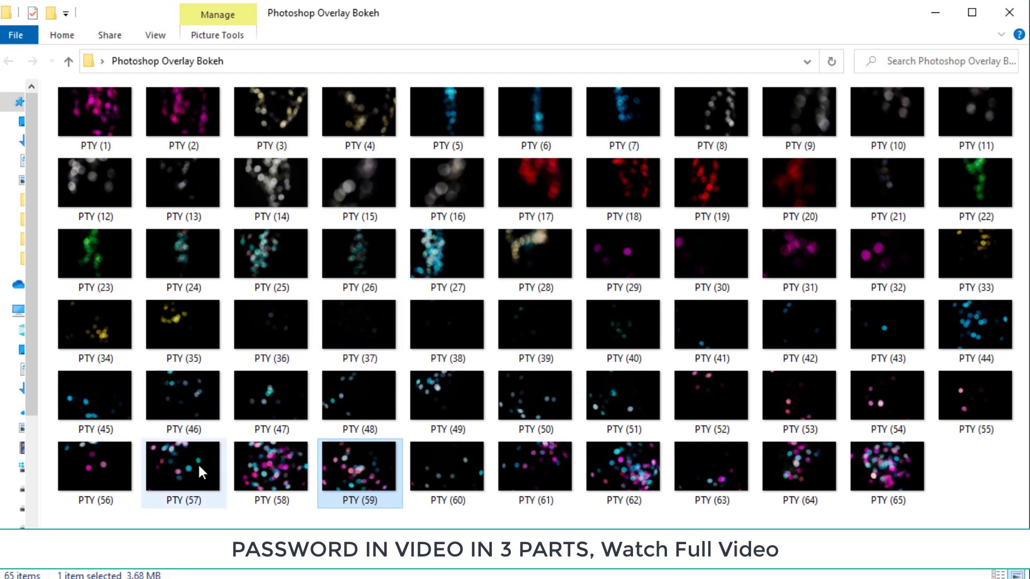
drag(204, 148, 470, 568)
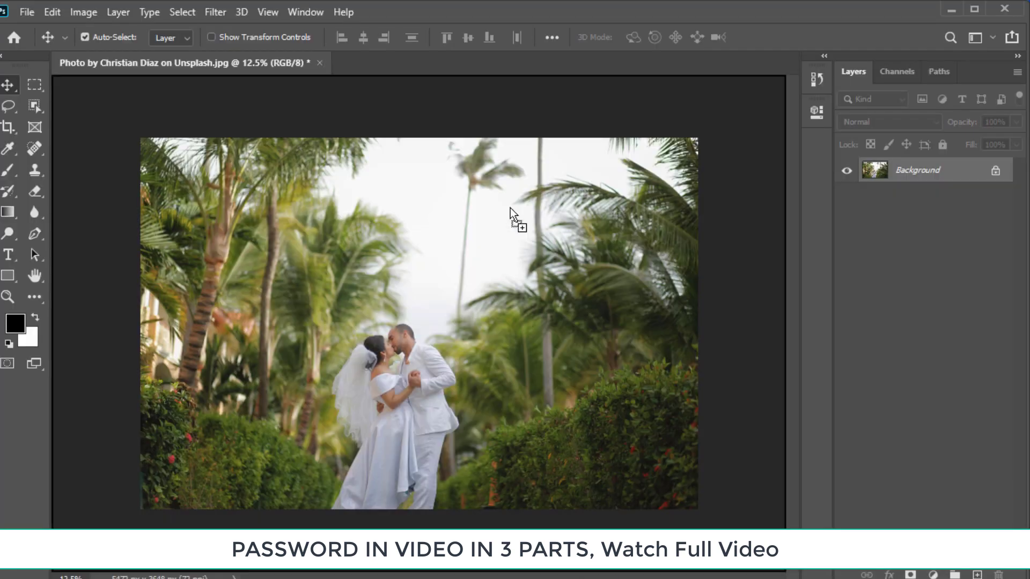
drag(470, 568, 482, 61)
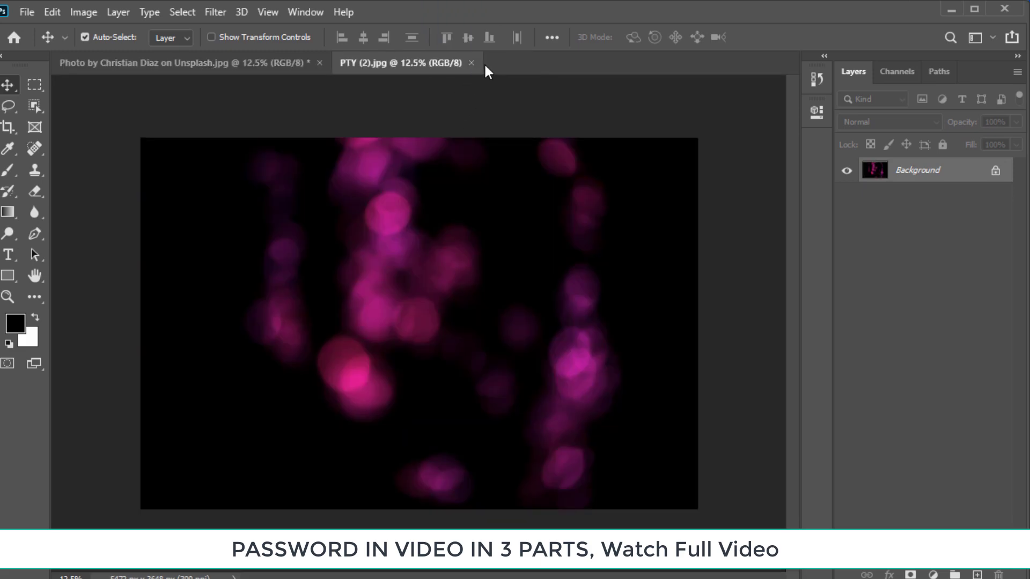
mouse_move(479, 242)
mouse_down()
mouse_move(284, 63)
mouse_move(467, 310)
mouse_move(453, 305)
mouse_move(464, 306)
mouse_up()
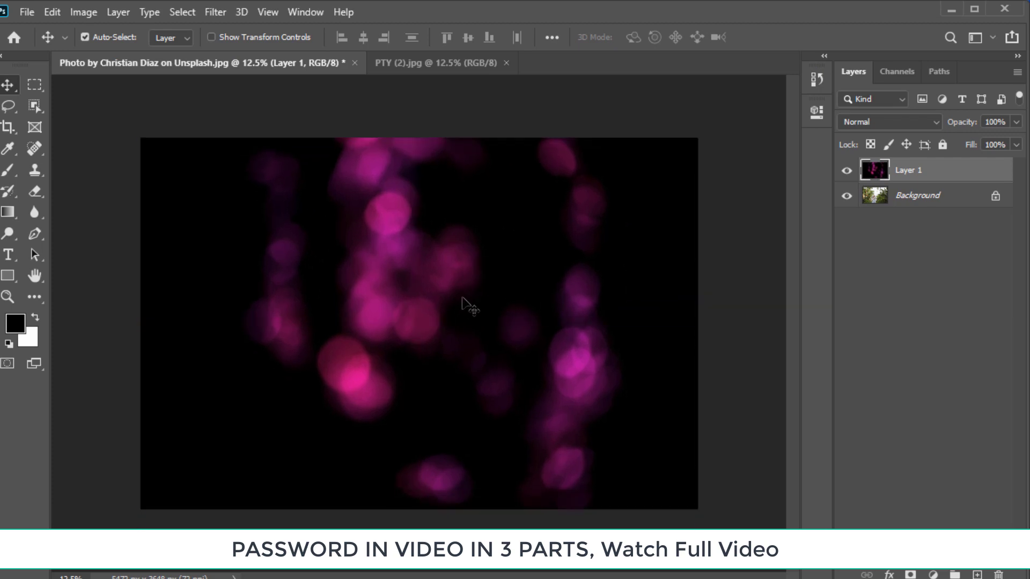
click(860, 118)
click(882, 260)
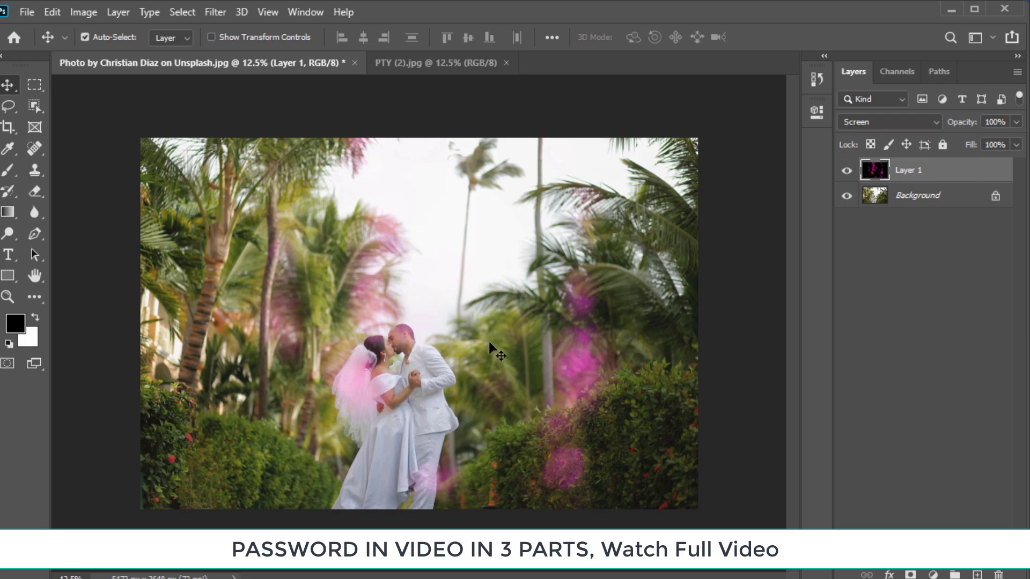
scroll(488, 346, up, 3)
scroll(378, 370, up, 3)
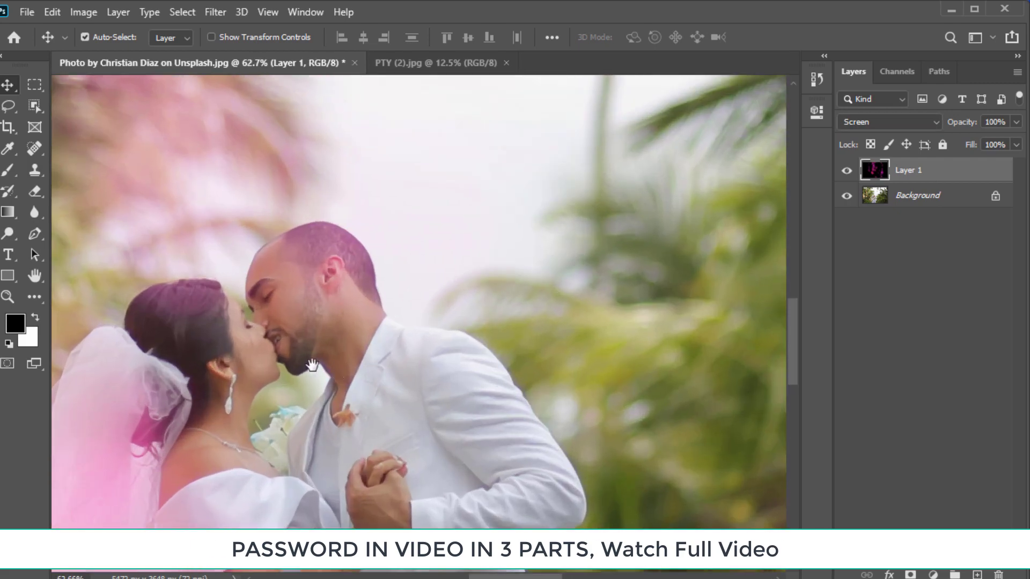
scroll(356, 375, up, 3)
drag(474, 316, 547, 309)
scroll(546, 308, down, 1)
scroll(539, 310, down, 1)
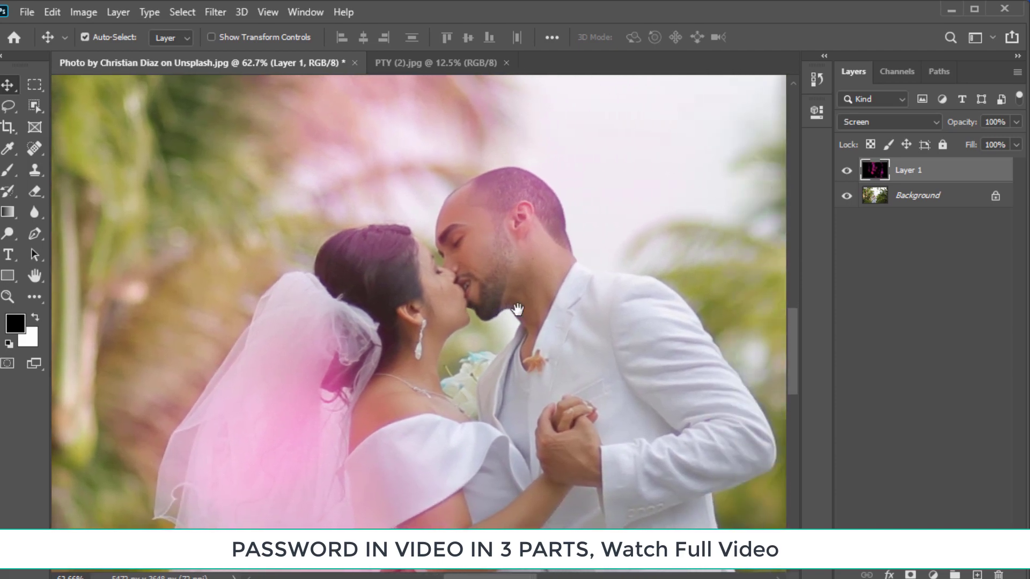
scroll(529, 312, down, 1)
scroll(519, 314, down, 1)
scroll(518, 311, down, 2)
scroll(518, 311, down, 1)
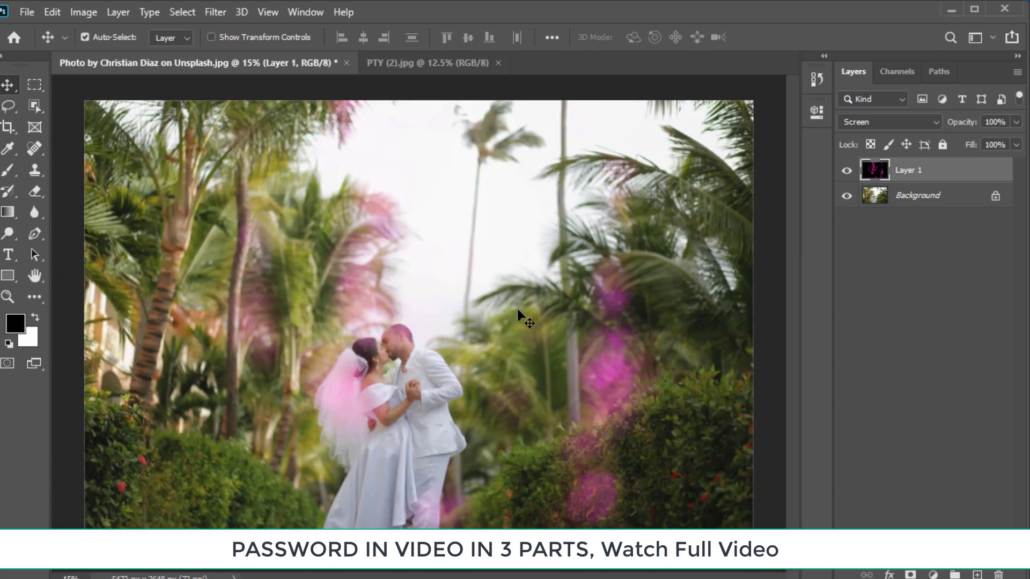
scroll(519, 312, down, 1)
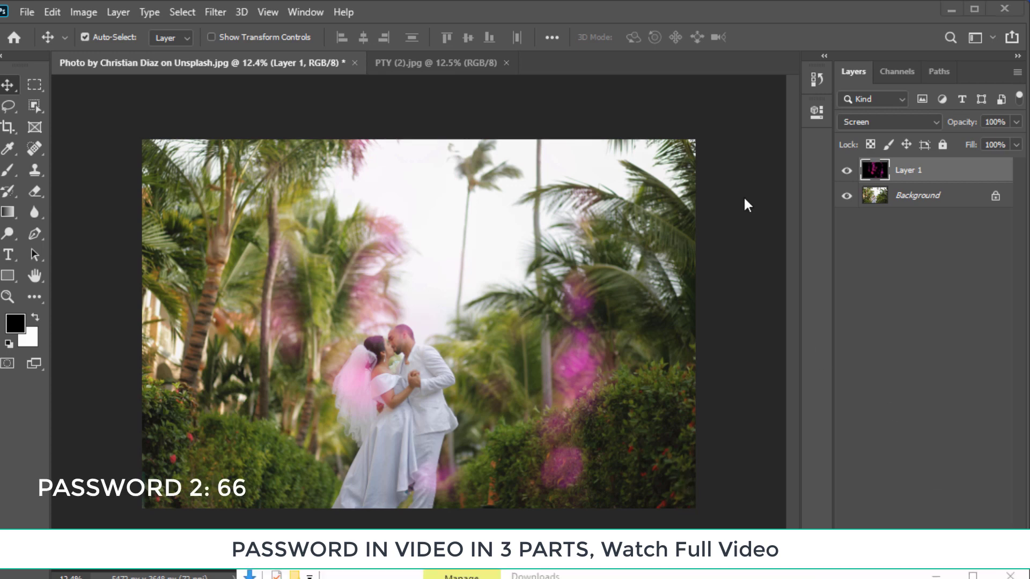
click(506, 63)
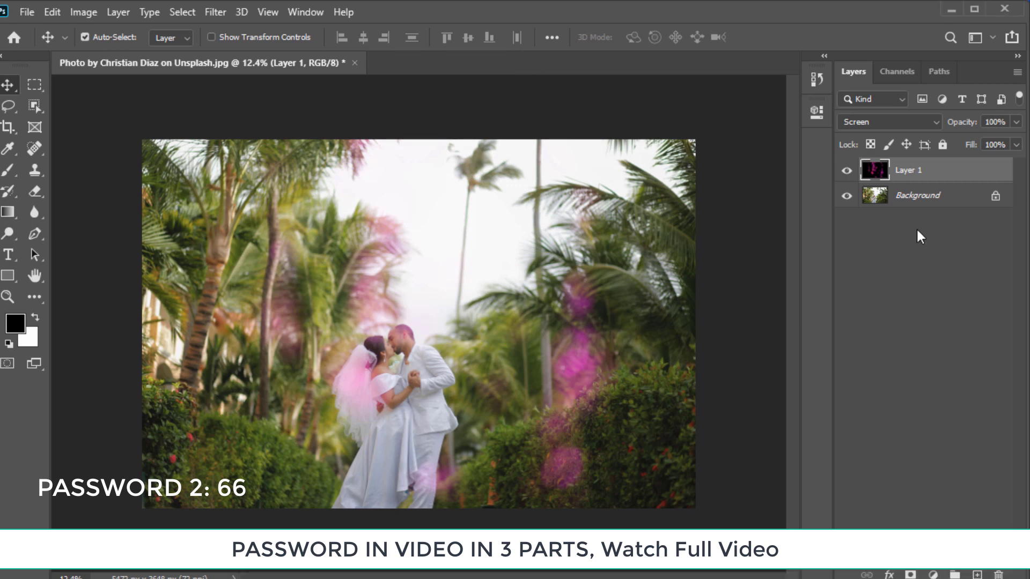
click(991, 575)
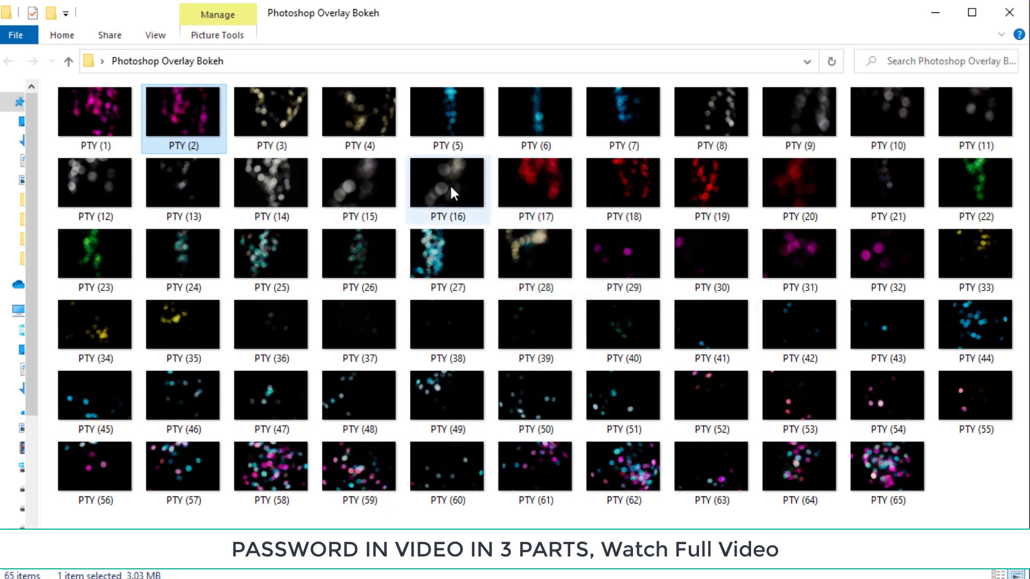
Step: Select the white PTY (12) bokeh thumbnail in the Overlay Bokeh folder
click(94, 182)
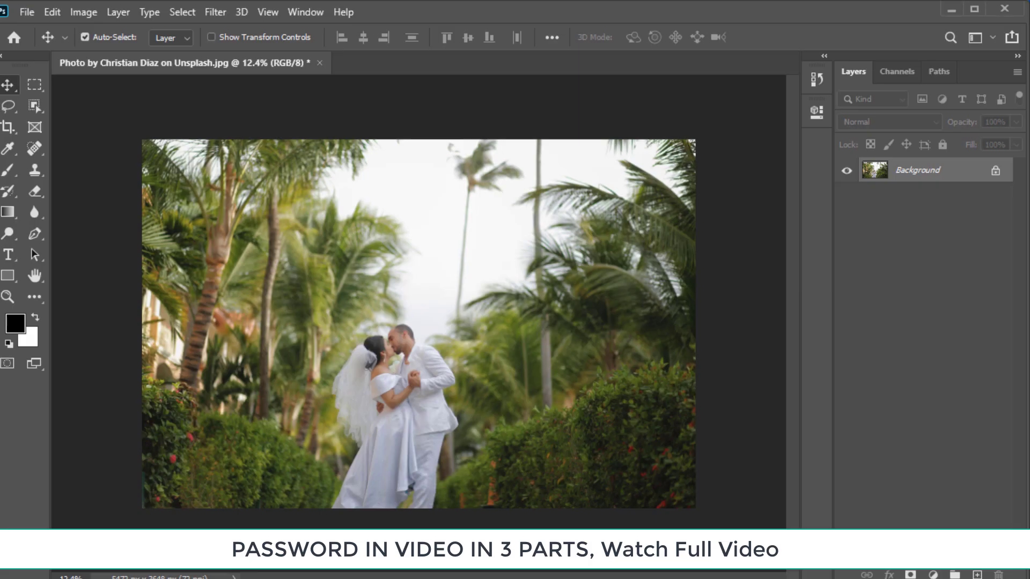
drag(348, 80, 414, 63)
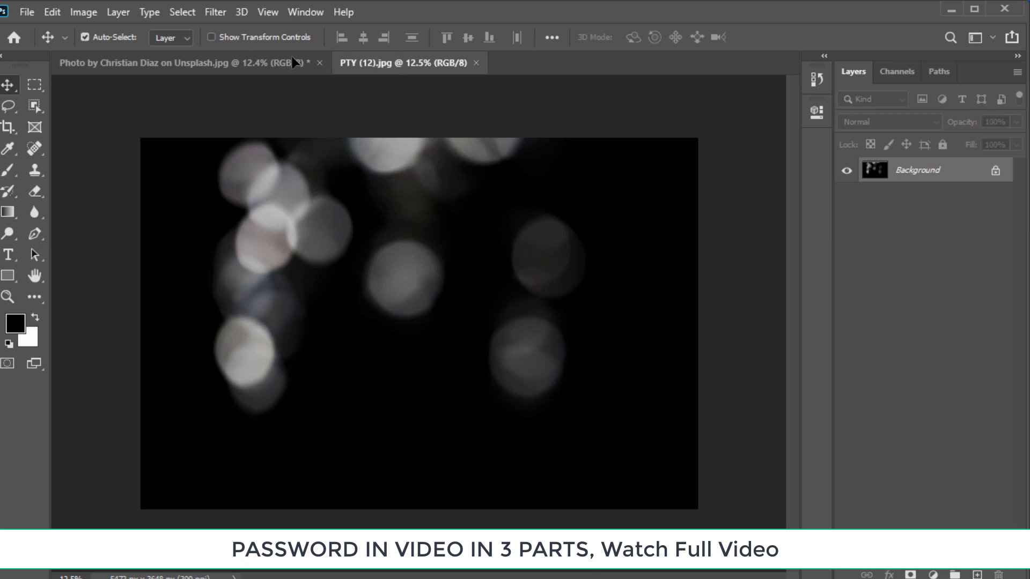
mouse_move(294, 63)
mouse_down()
mouse_move(457, 351)
mouse_move(442, 311)
mouse_up()
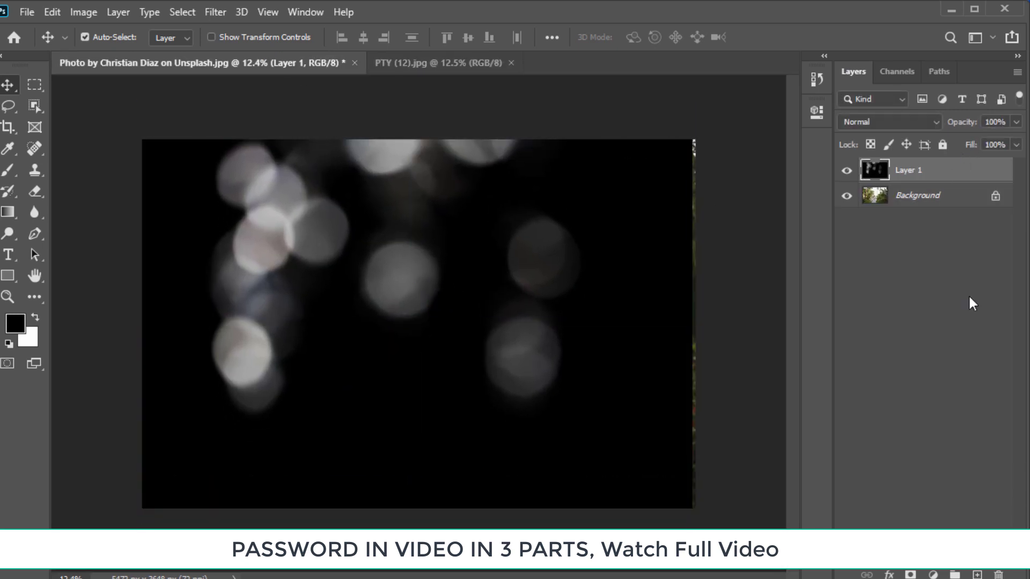
click(889, 122)
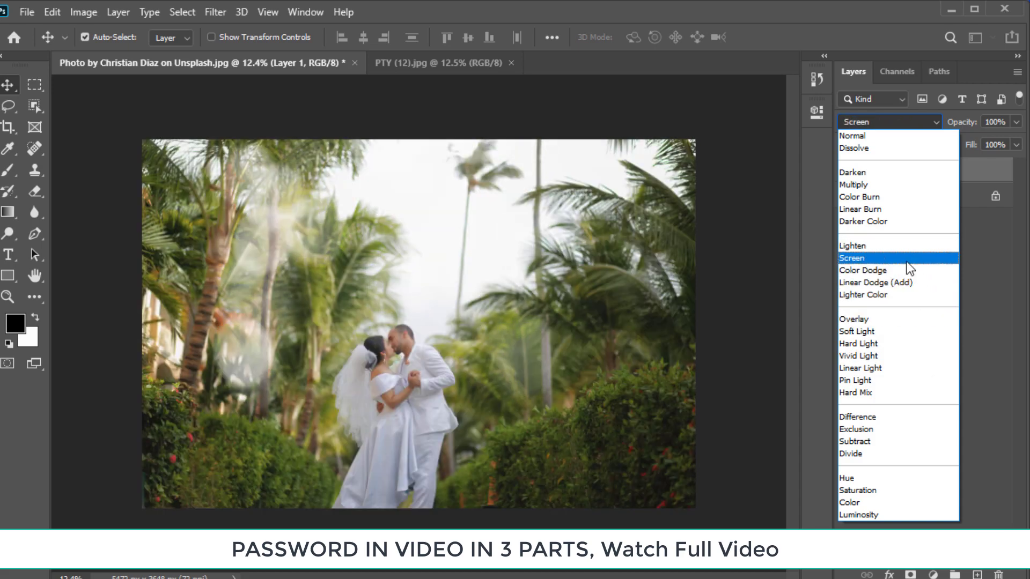
click(906, 260)
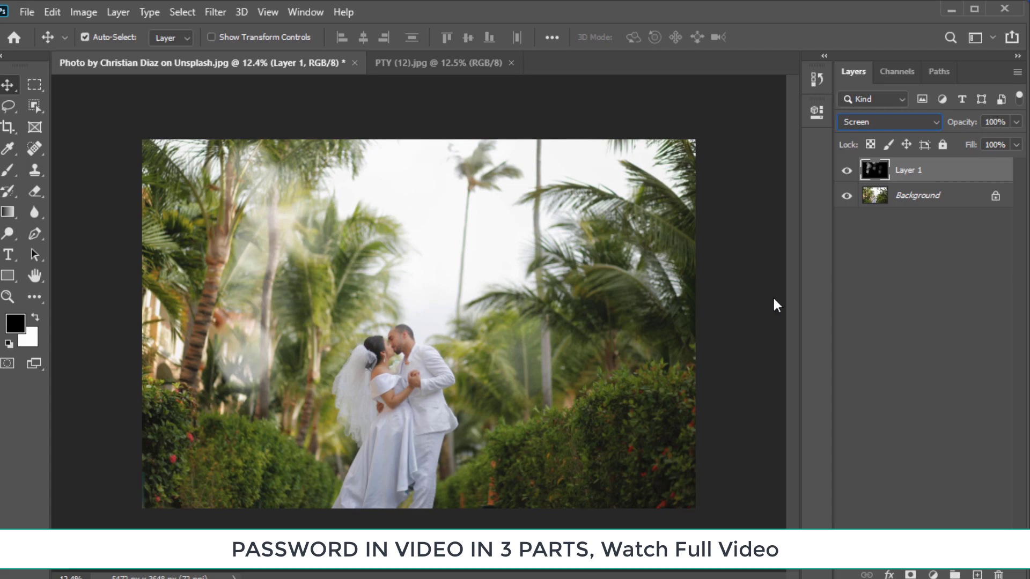
ctrl+click(392, 365)
scroll(538, 342, down, 3)
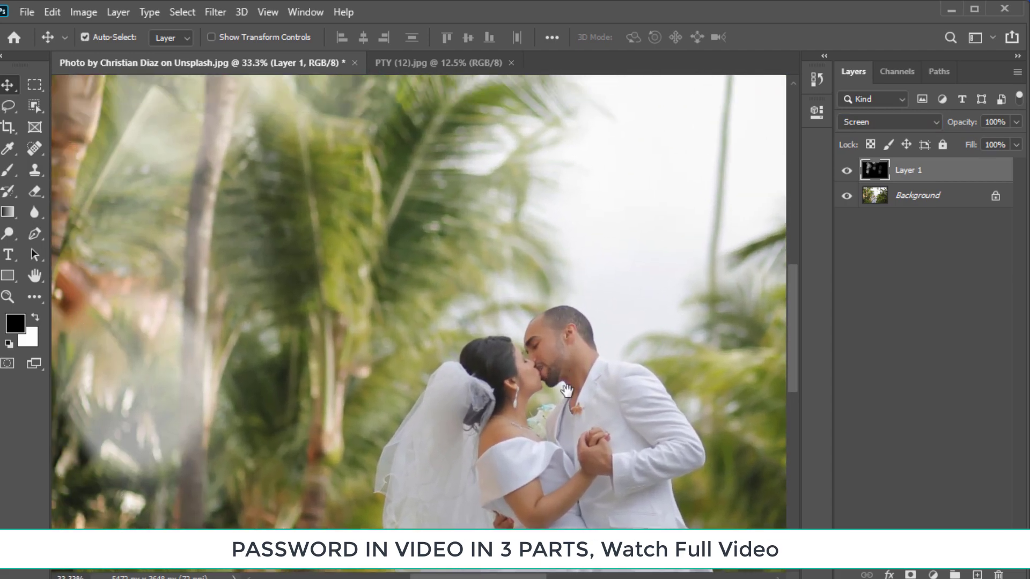
scroll(536, 380, down, 2)
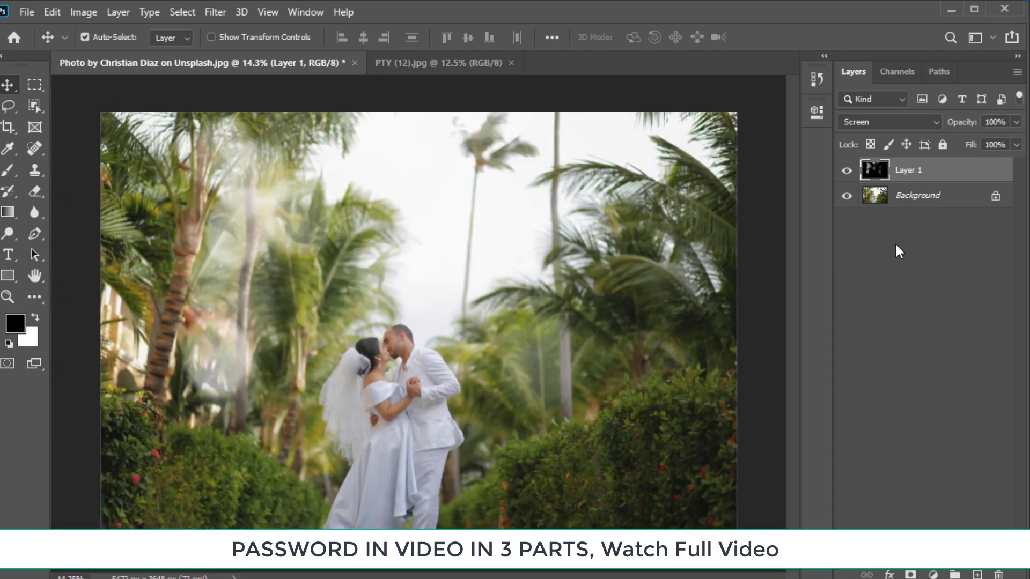
click(997, 574)
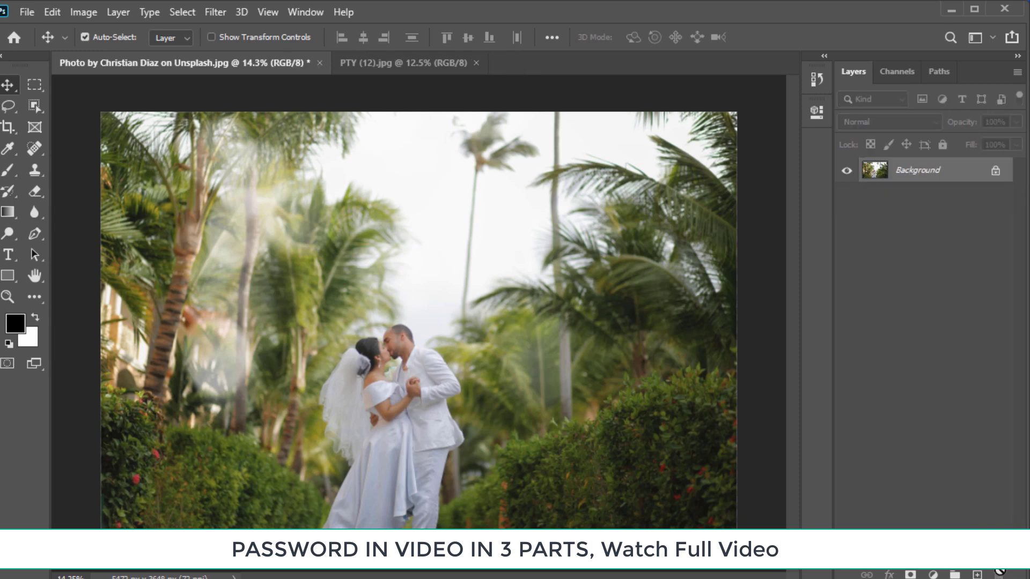
click(477, 63)
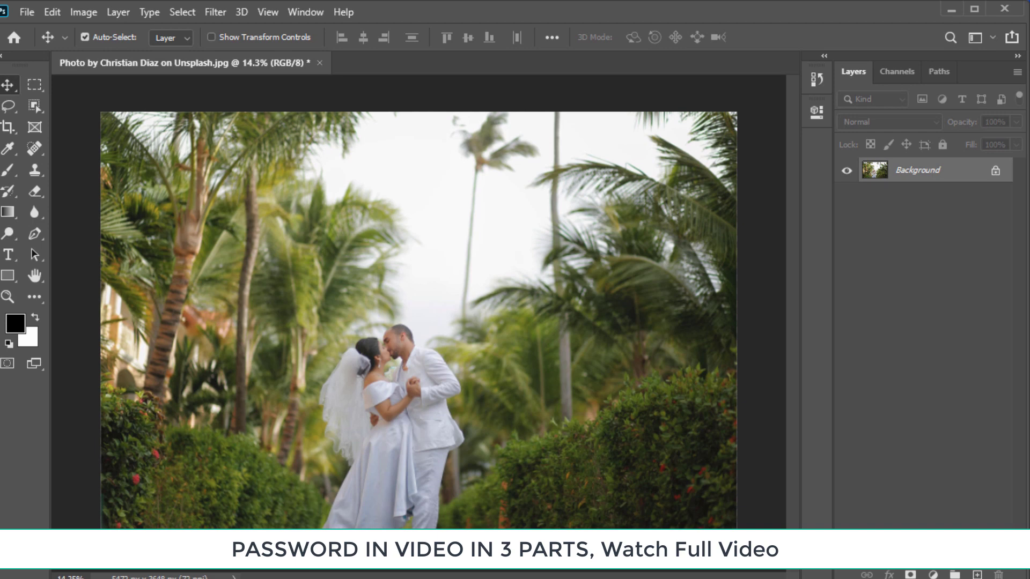
Step: Open the PTY (63) bokeh image from the Overlay Bokeh folder as a separate Photoshop document
click(951, 10)
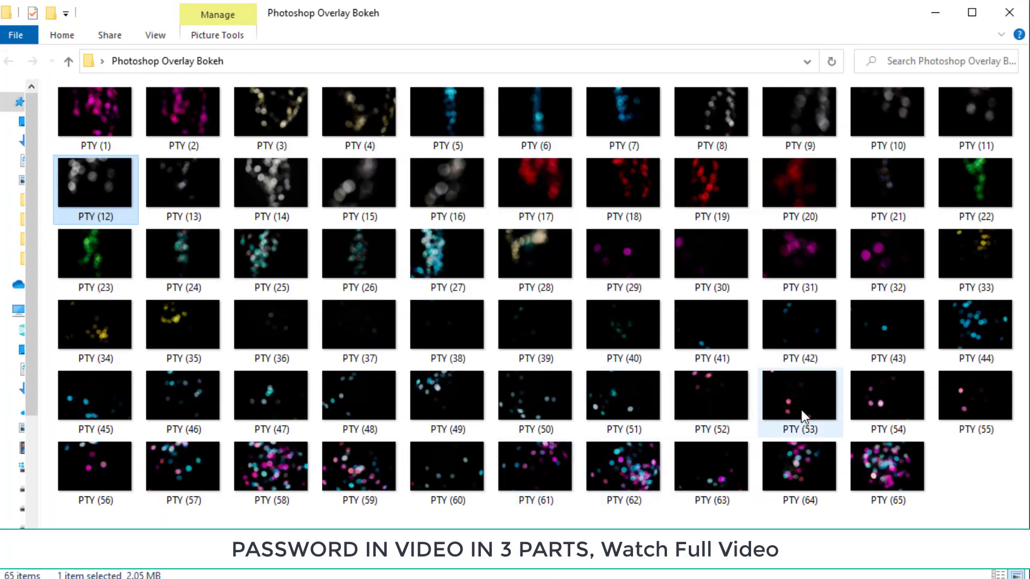
mouse_move(723, 461)
mouse_down()
mouse_move(555, 572)
mouse_move(438, 203)
mouse_move(465, 61)
mouse_up()
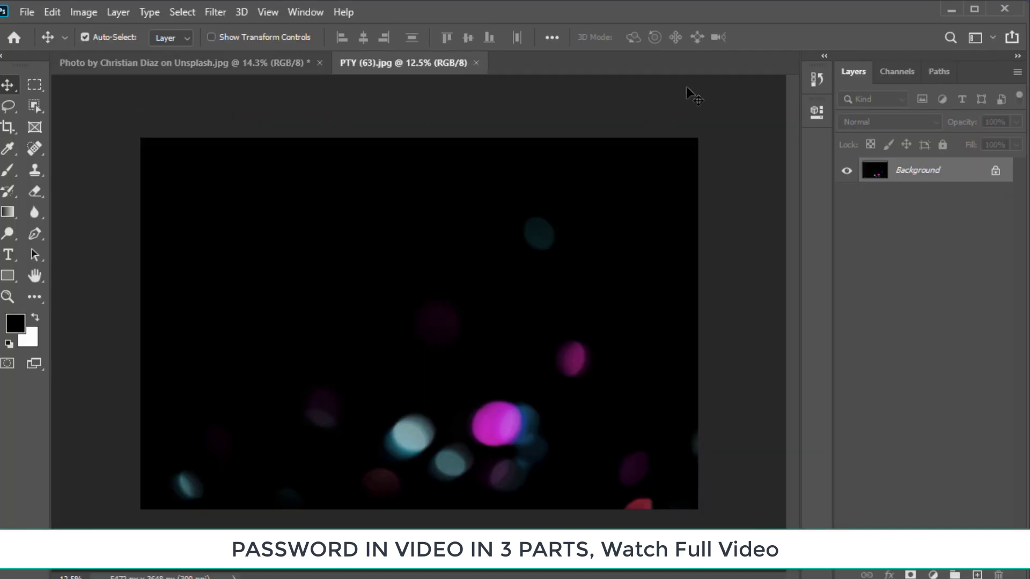
Step: Position the PTY (63) bokeh layer to cover the whole wedding photo and blend it in Screen mode
click(278, 62)
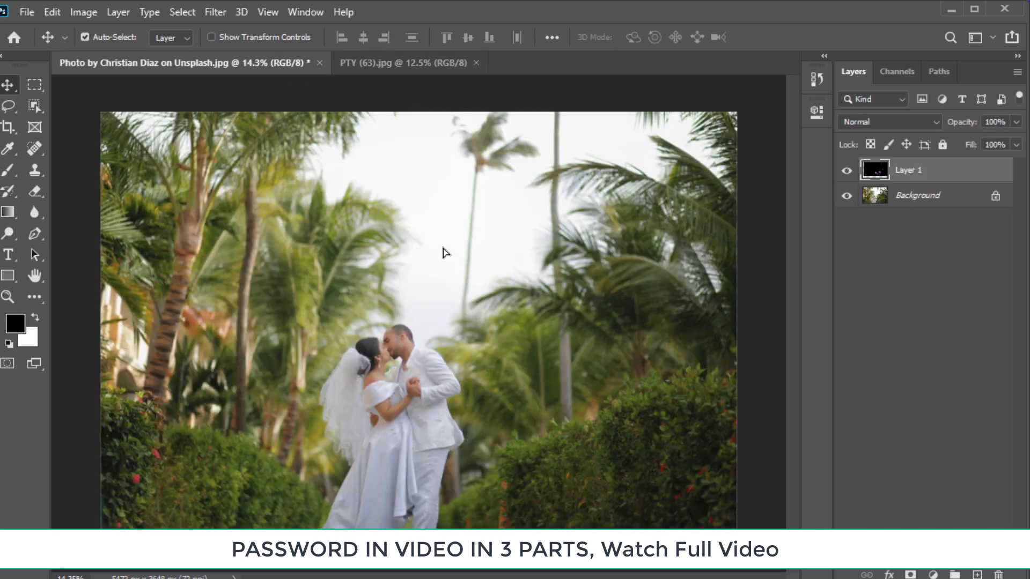
drag(443, 252, 503, 322)
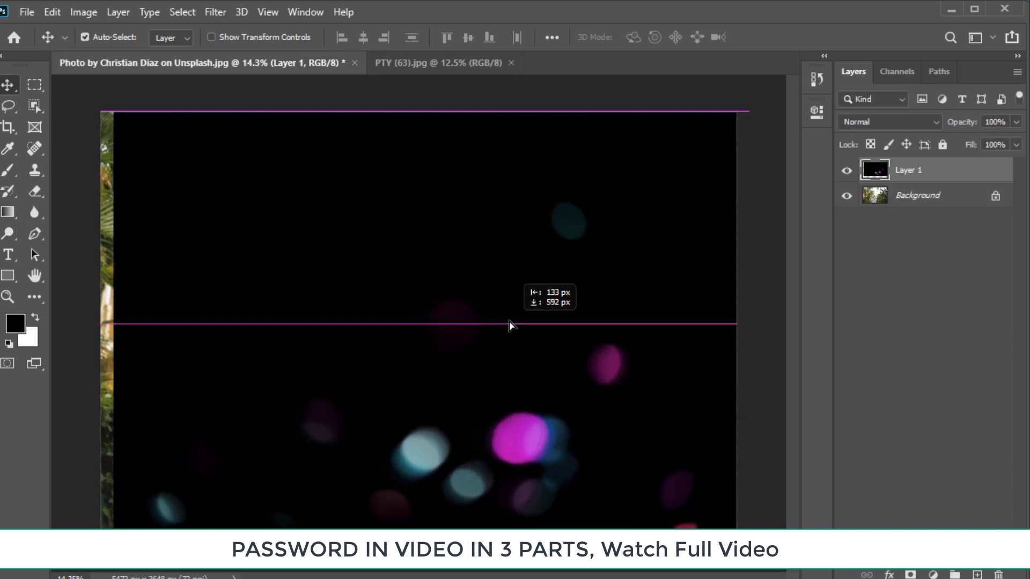
click(880, 122)
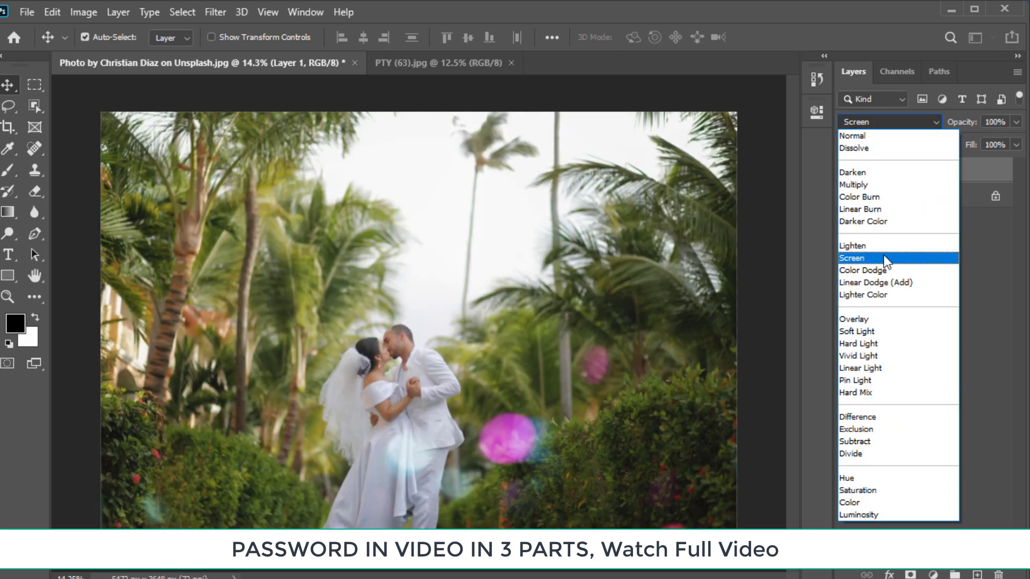
click(883, 258)
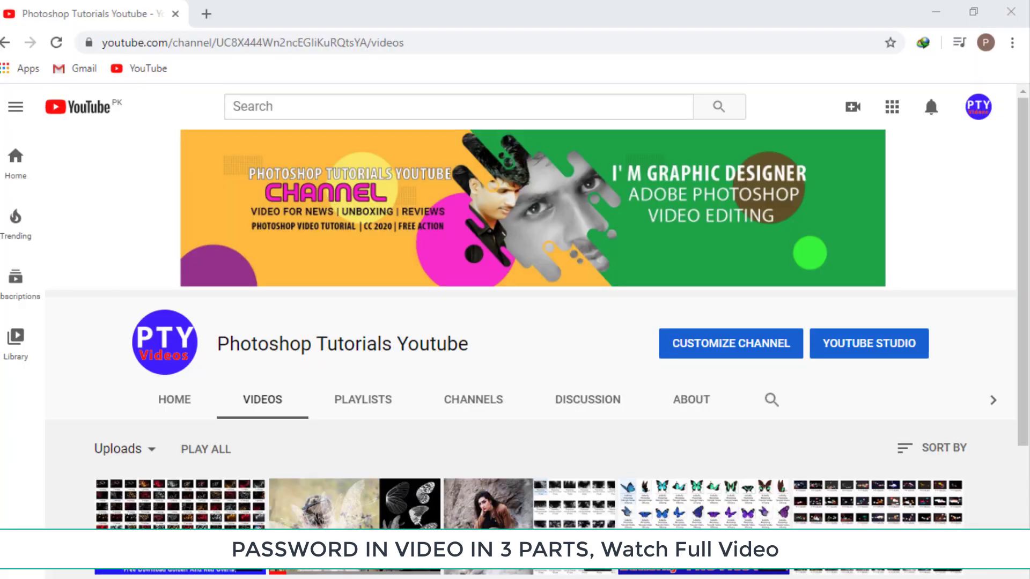
scroll(829, 283, down, 5)
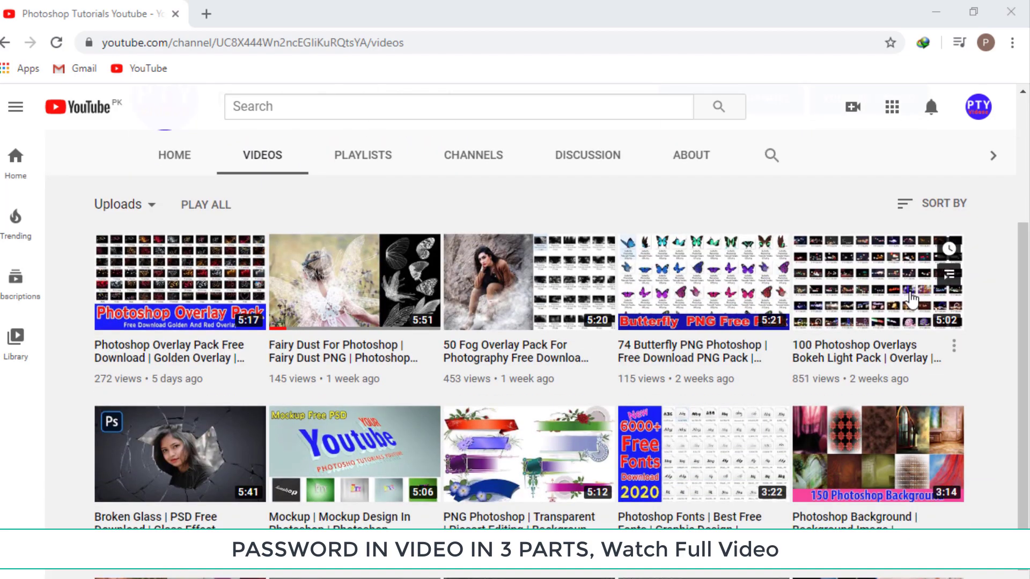
scroll(911, 301, down, 2)
scroll(912, 301, down, 3)
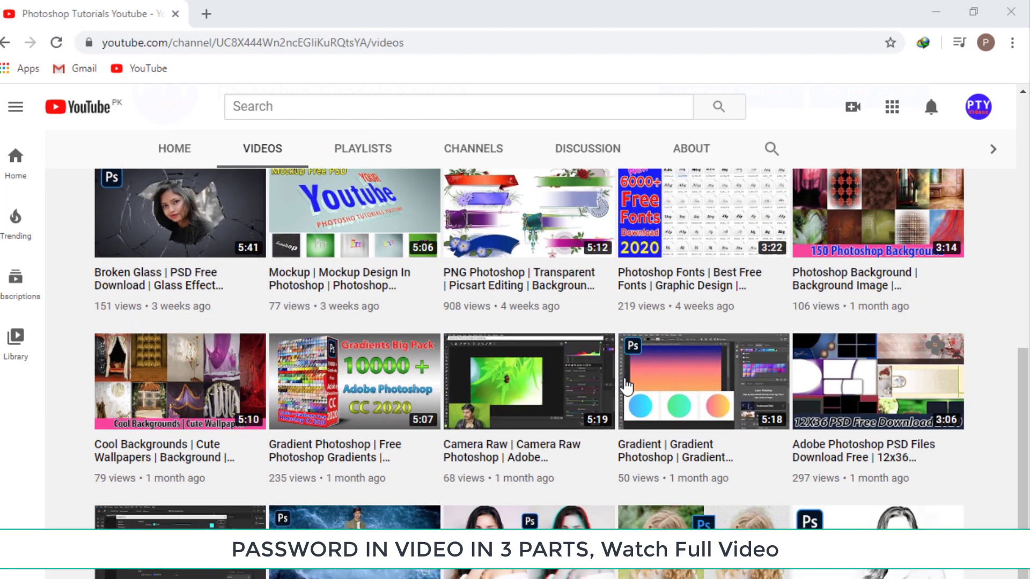
scroll(236, 397, up, 1)
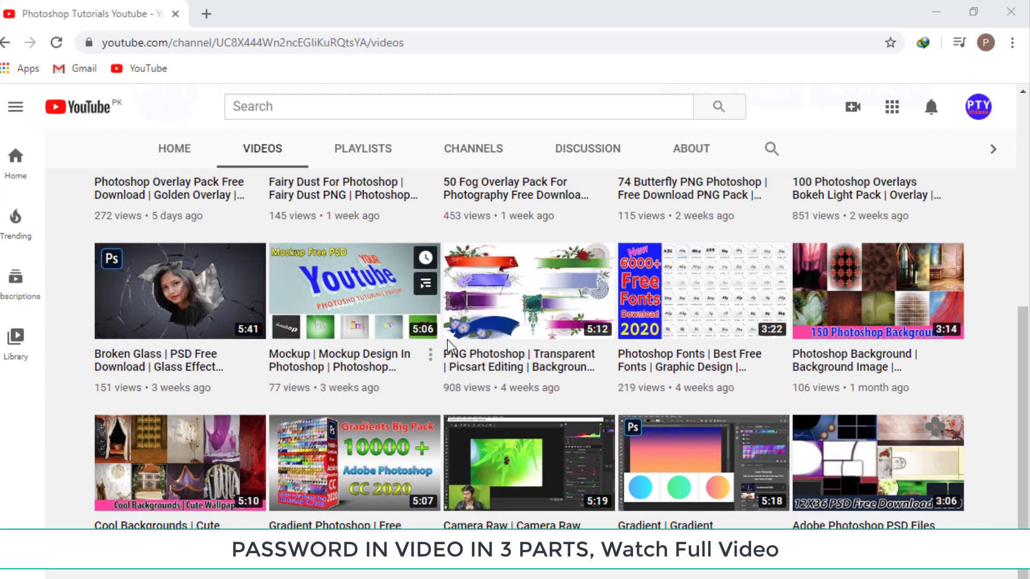
scroll(624, 362, up, 3)
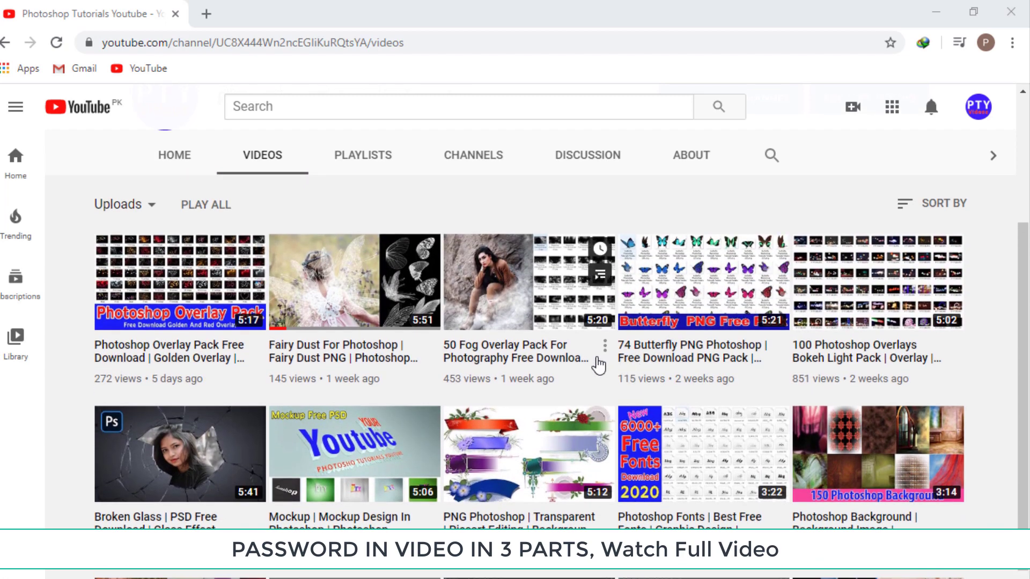
scroll(599, 354, up, 1)
scroll(951, 418, up, 1)
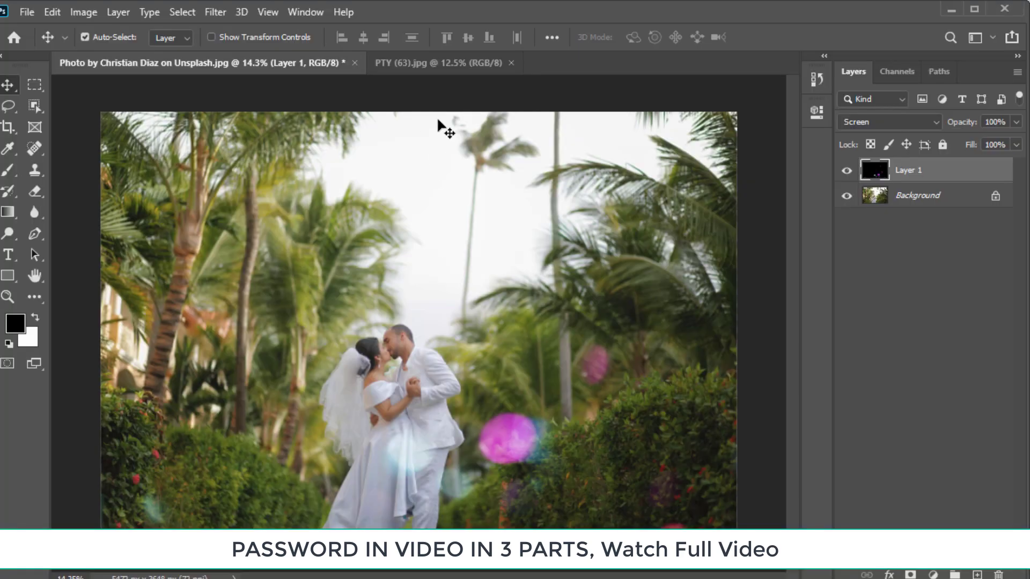
Step: Close the PTY (63).jpg document and pick up the pink bokeh image PTY (2)
click(505, 62)
click(512, 62)
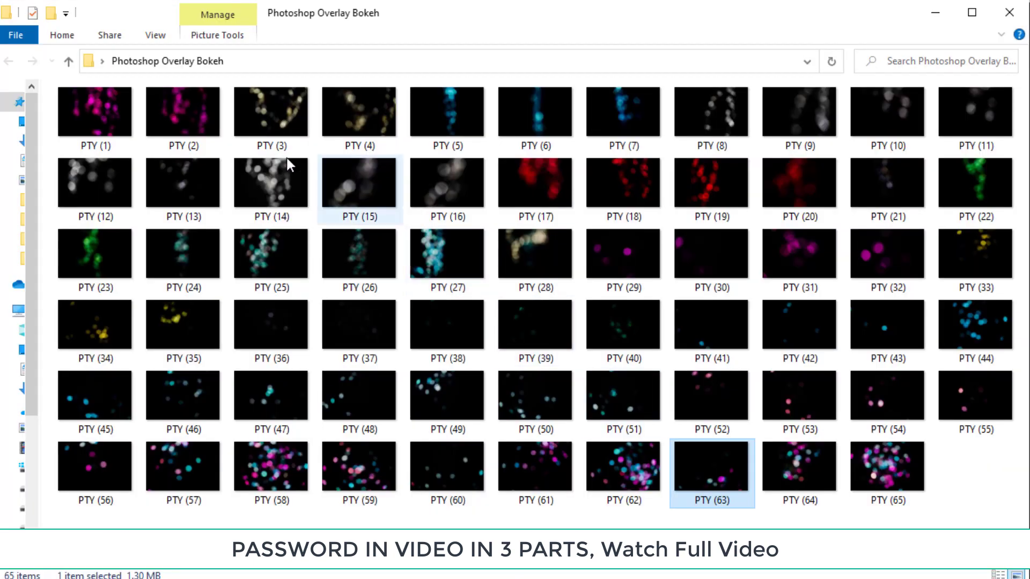
mouse_move(182, 115)
mouse_down()
mouse_move(358, 294)
mouse_move(527, 574)
mouse_move(548, 376)
mouse_up()
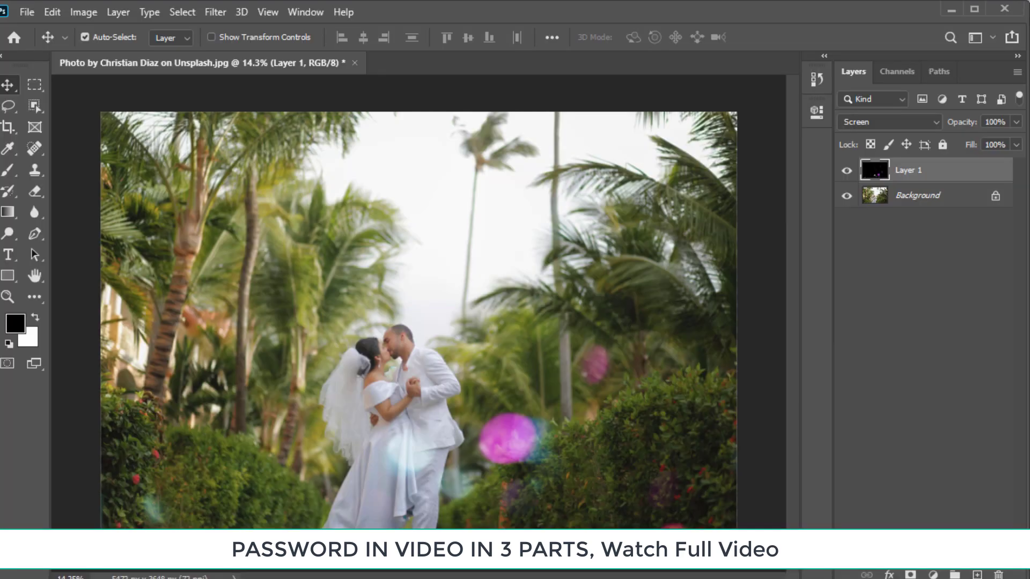
Step: Copy PTY (2).jpg onto the wedding photo, covering the canvas, as a Screen-blended layer
drag(481, 98, 486, 69)
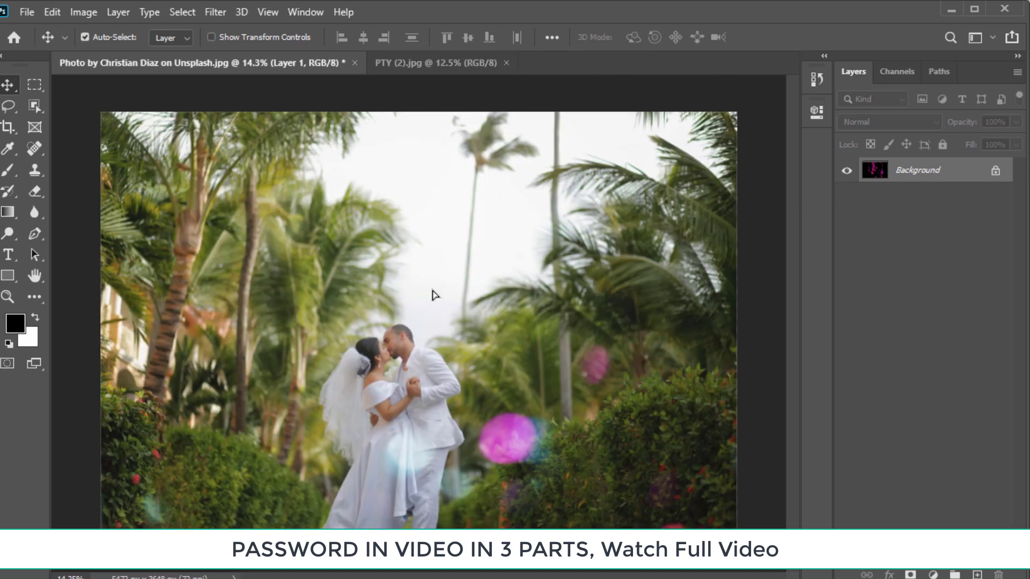
drag(417, 203, 433, 294)
drag(507, 272, 490, 306)
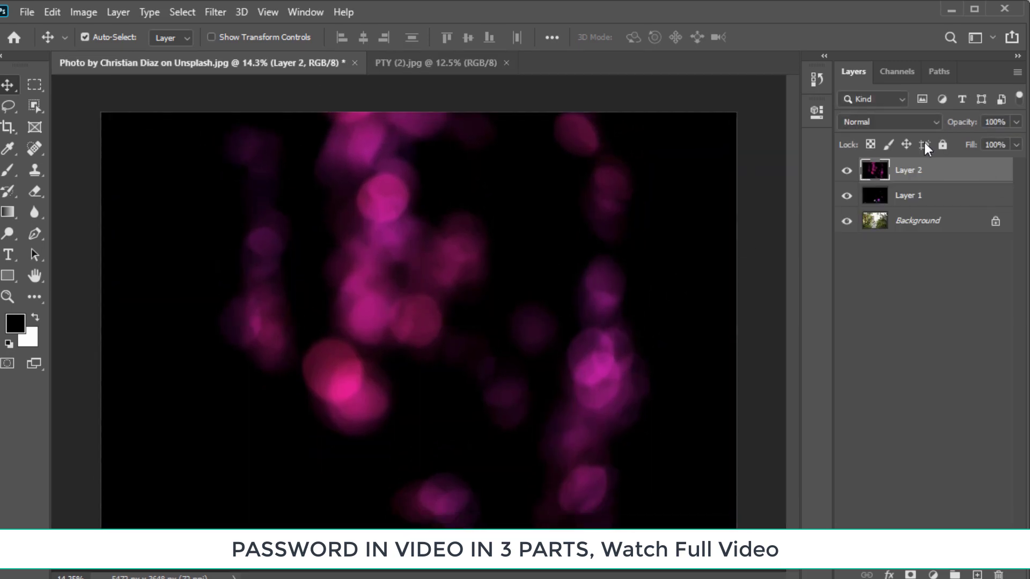
click(902, 122)
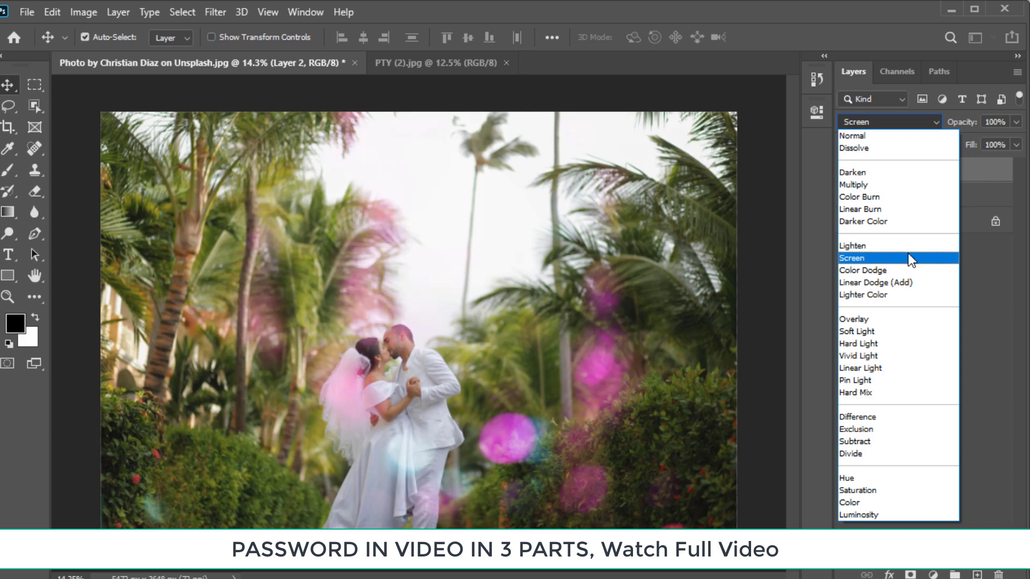
click(910, 260)
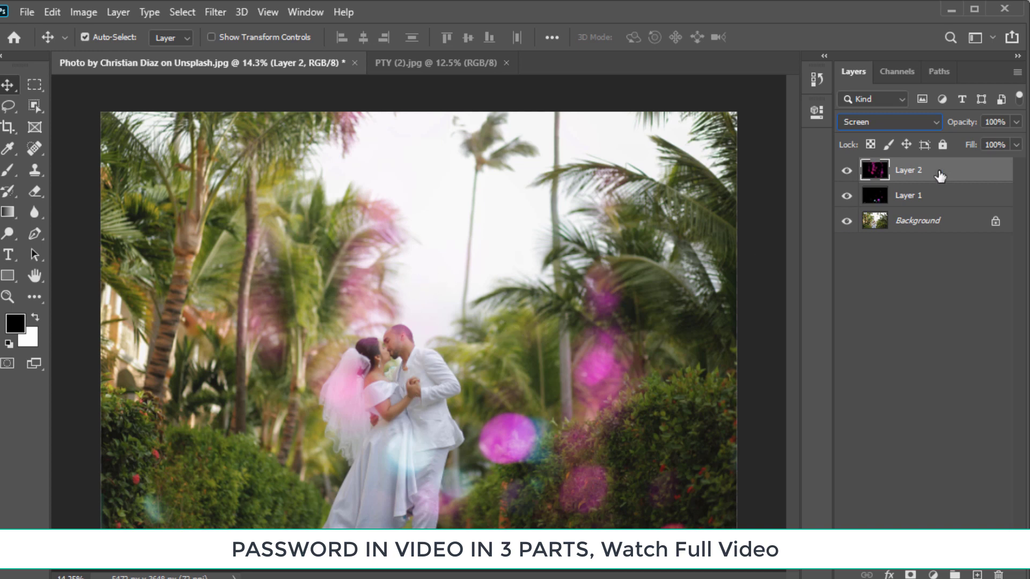
Step: Set up a 369 px Soft Round brush and zoom in on the kissing couple
key(b)
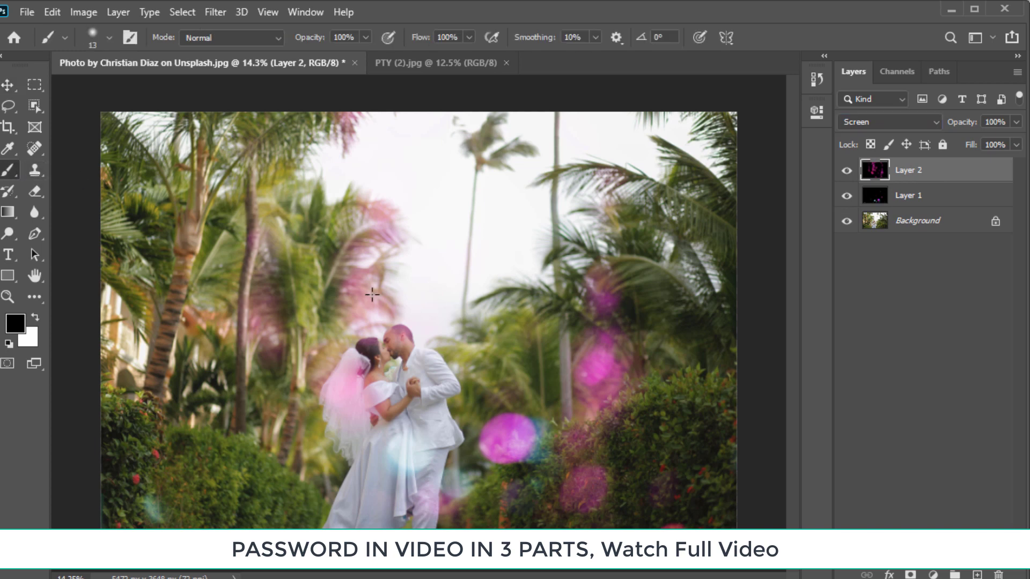
right_click(386, 324)
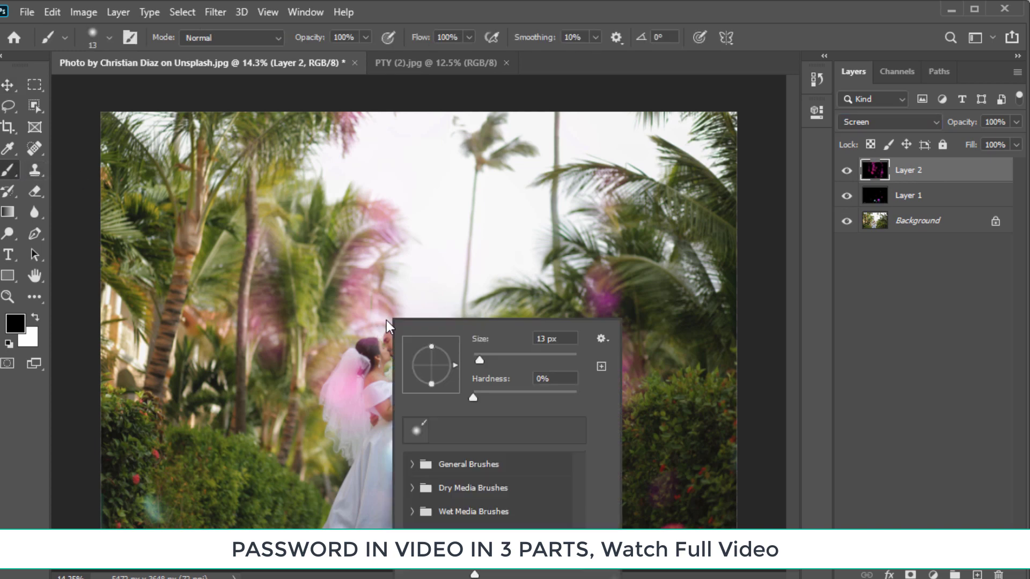
click(544, 357)
drag(530, 361, 558, 354)
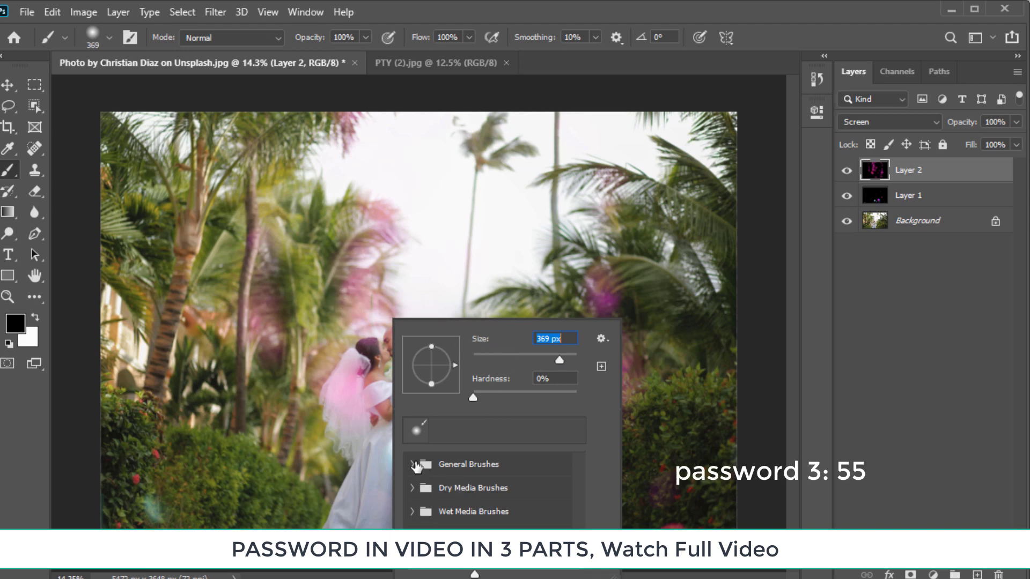
click(452, 471)
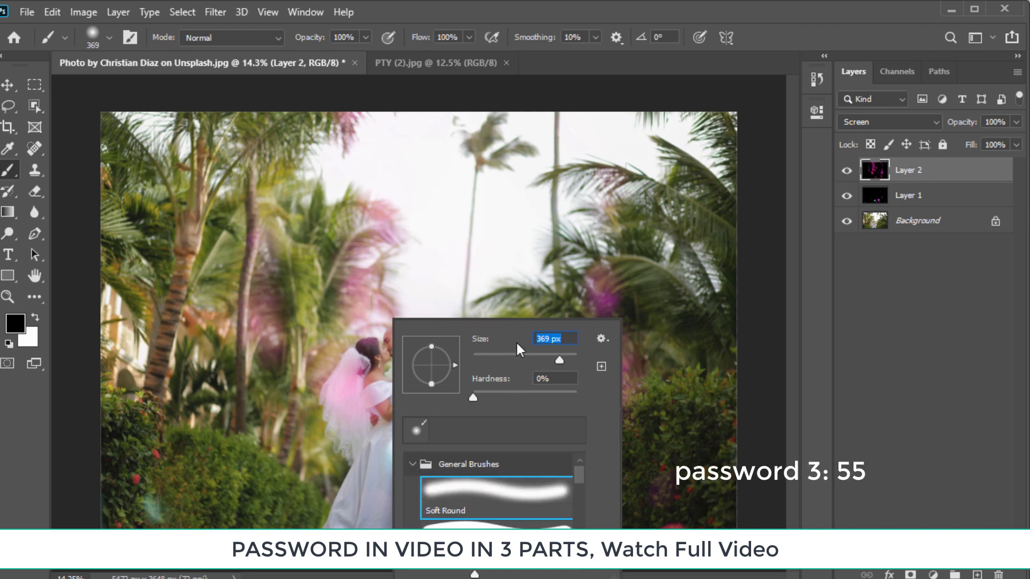
click(375, 328)
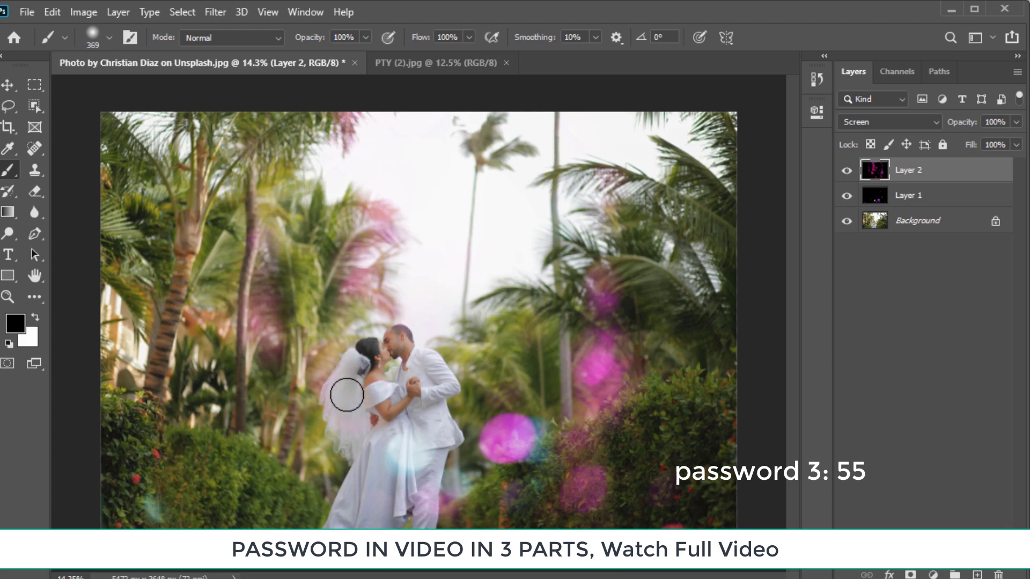
ctrl+click(382, 362)
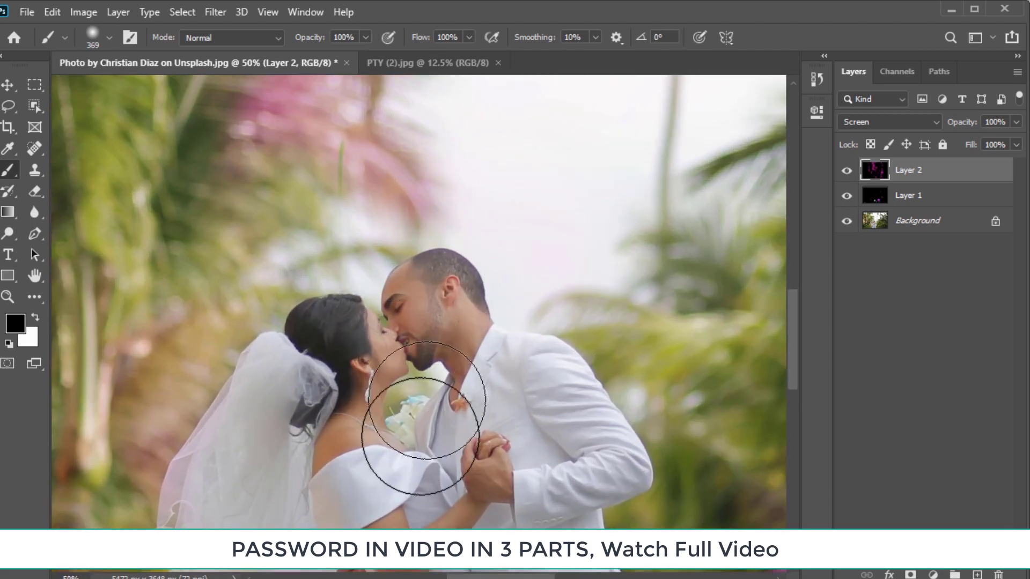
scroll(476, 361, down, 3)
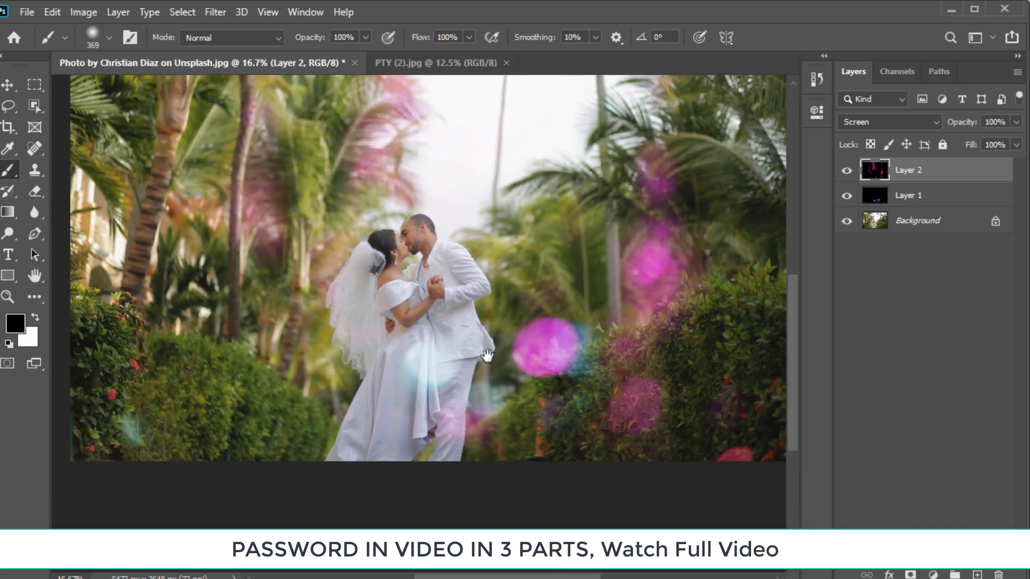
Step: On Layer 1, brush black over the big pink bokeh circle by the bushes, then zoom in on the couple
click(891, 208)
drag(606, 335, 586, 340)
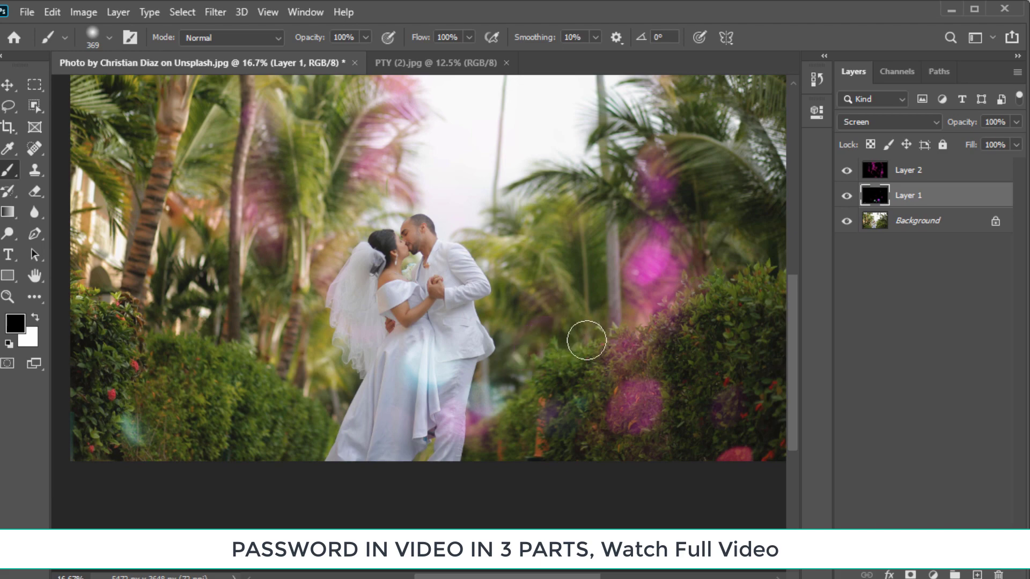
ctrl+click(468, 267)
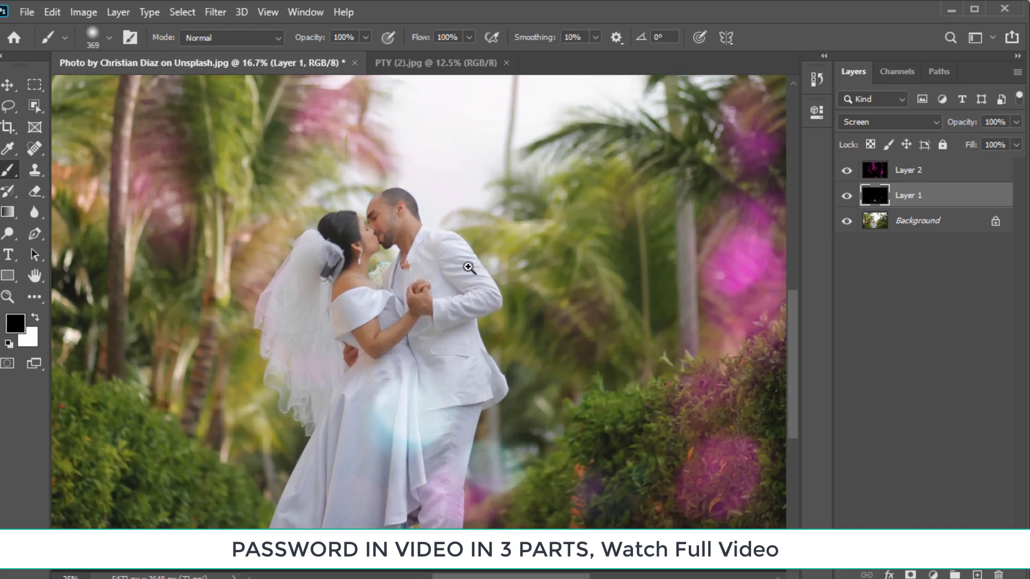
drag(468, 267, 607, 321)
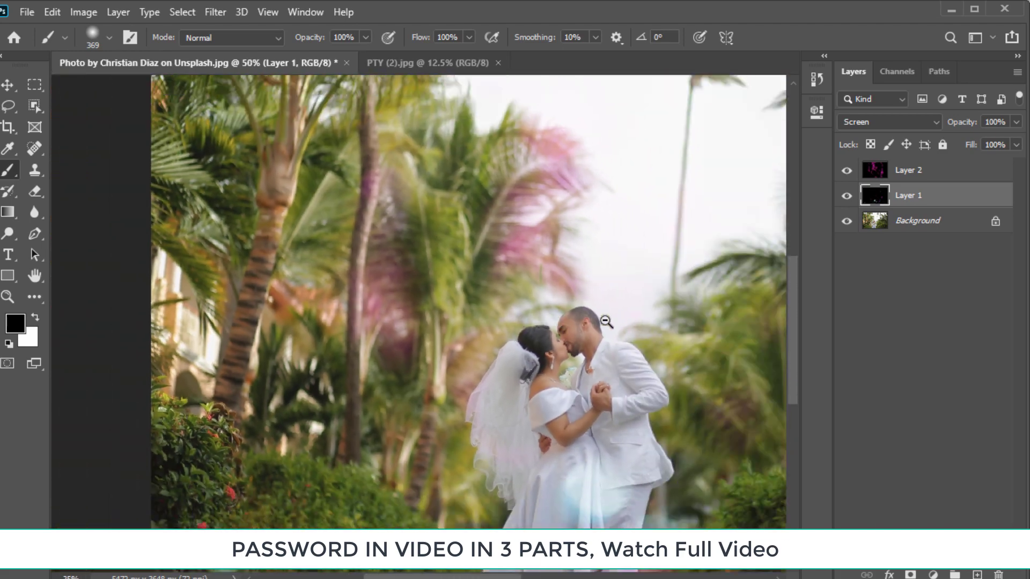
scroll(606, 320, down, 4)
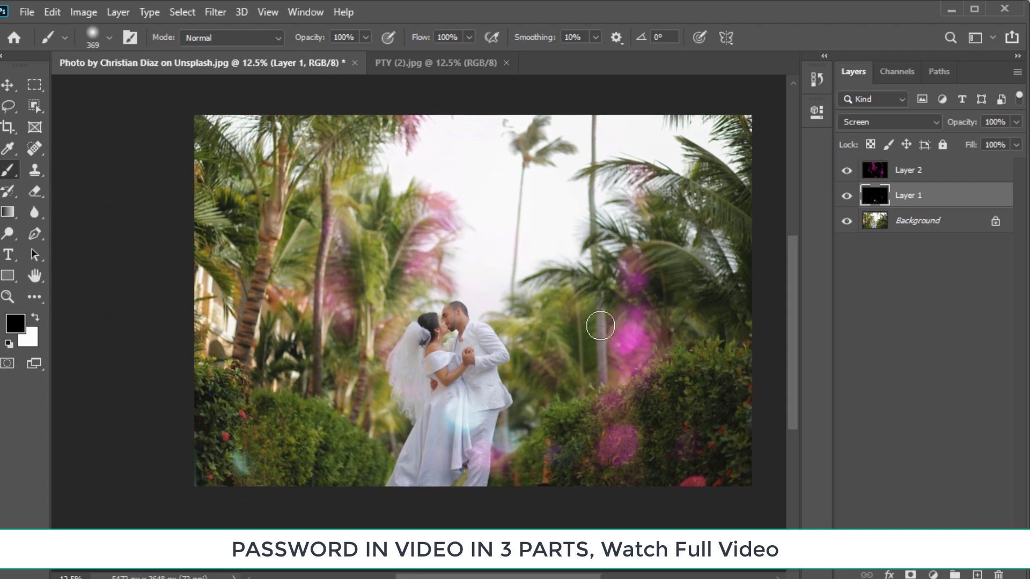